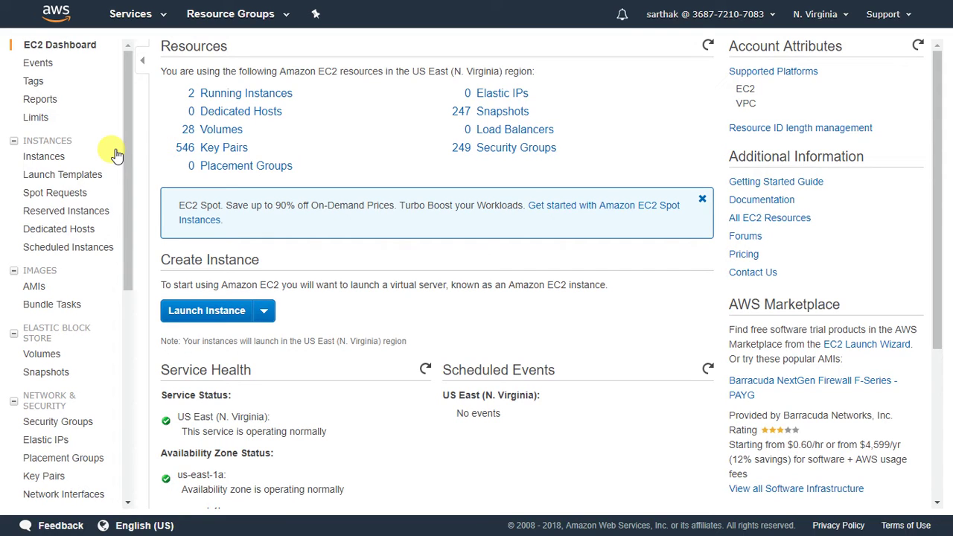
# - Find the owned AMI with ID ami-91dc87eb and start launching an instance from it
pyautogui.click(35, 289)
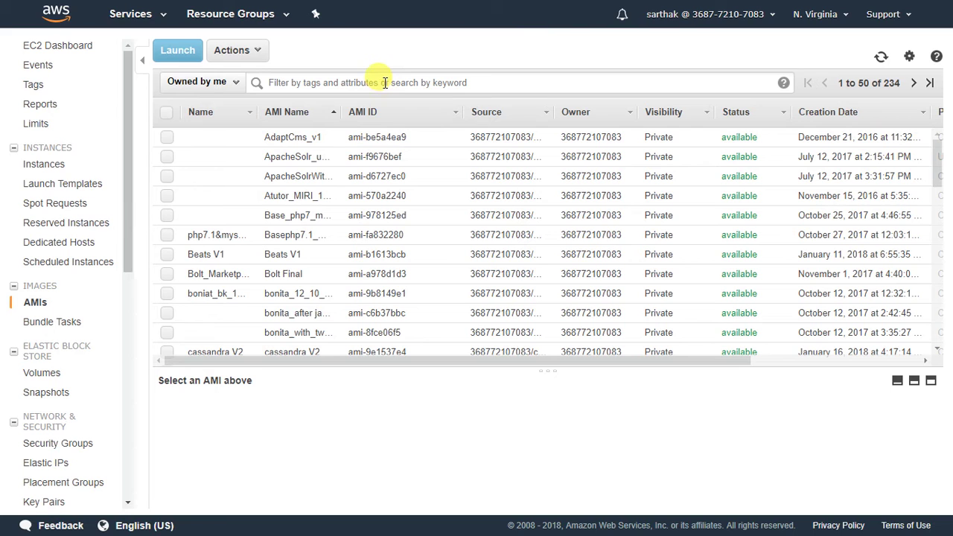
pyautogui.rightClick(385, 83)
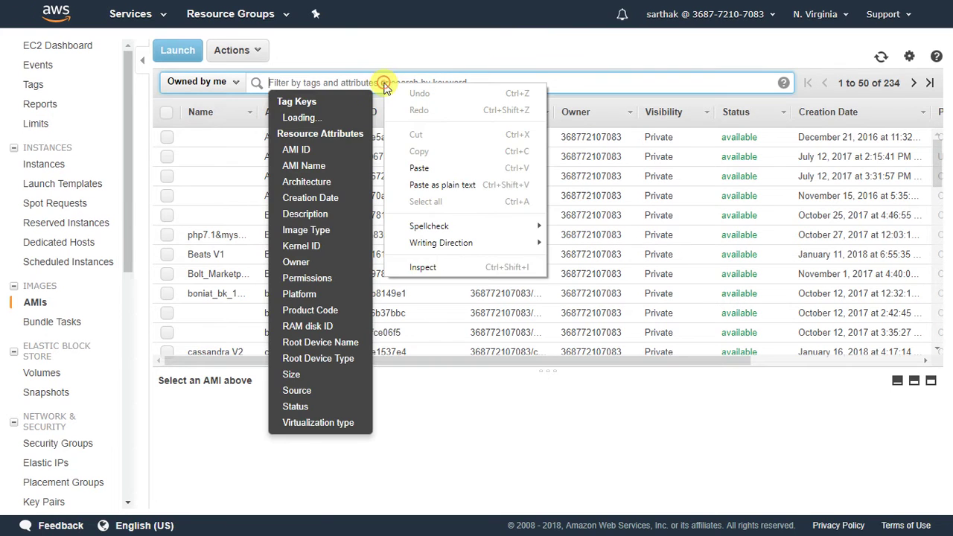
pyautogui.click(419, 161)
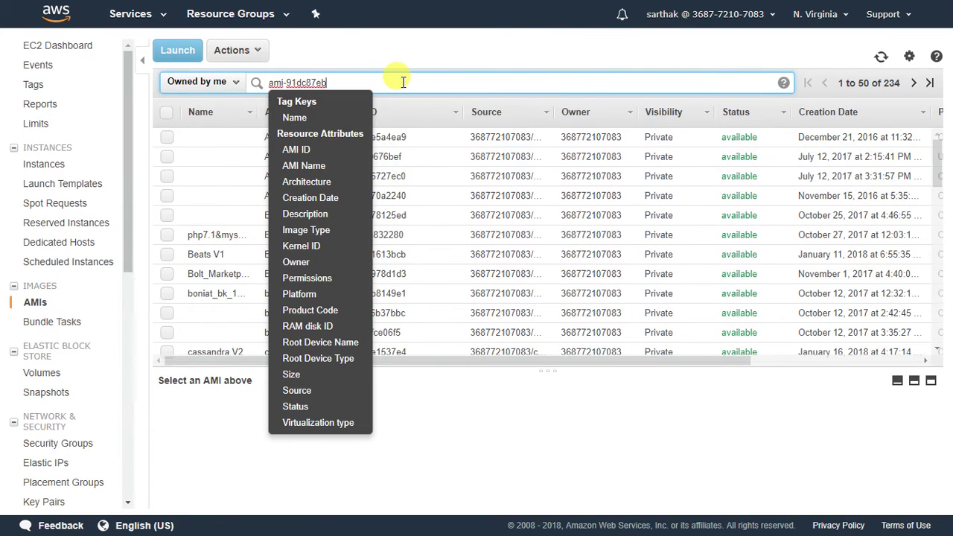
pyautogui.press('Return')
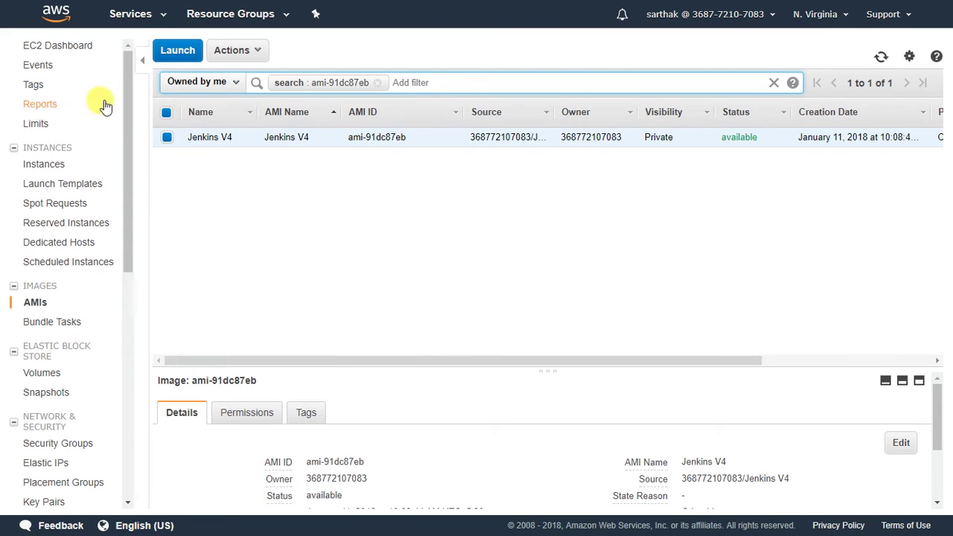
pyautogui.click(179, 57)
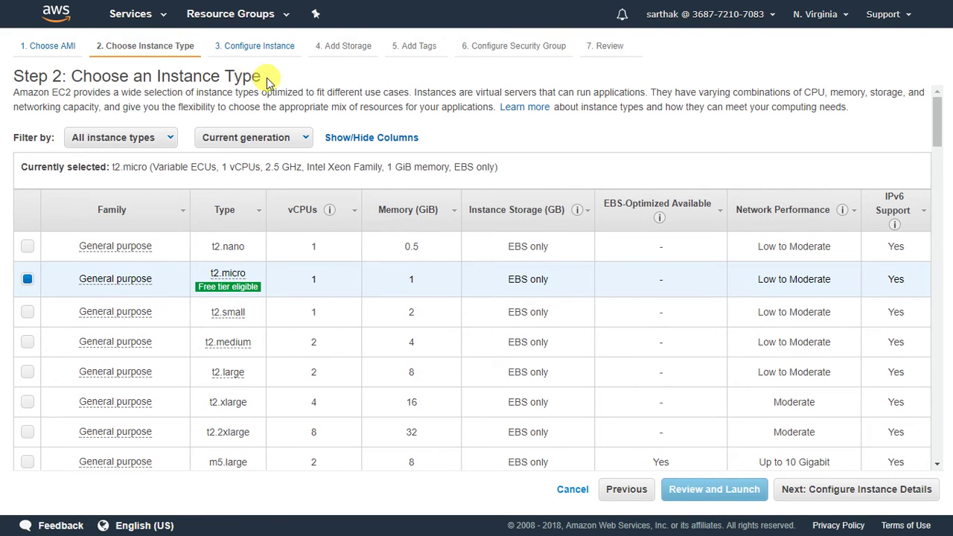
# - Choose m4.large as the instance type and continue to the instance details
pyautogui.moveTo(262, 82); pyautogui.dragTo(82, 82)
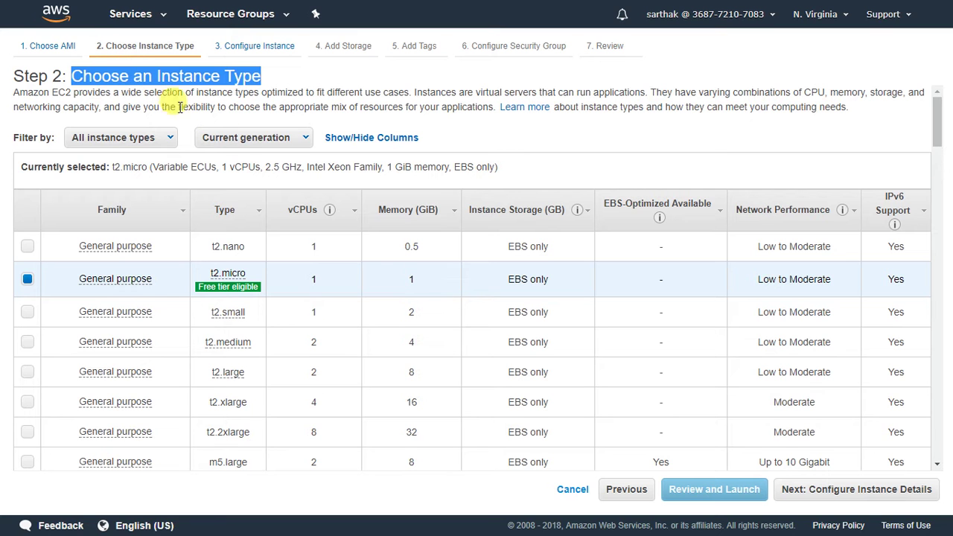
pyautogui.moveTo(939, 123); pyautogui.dragTo(938, 158)
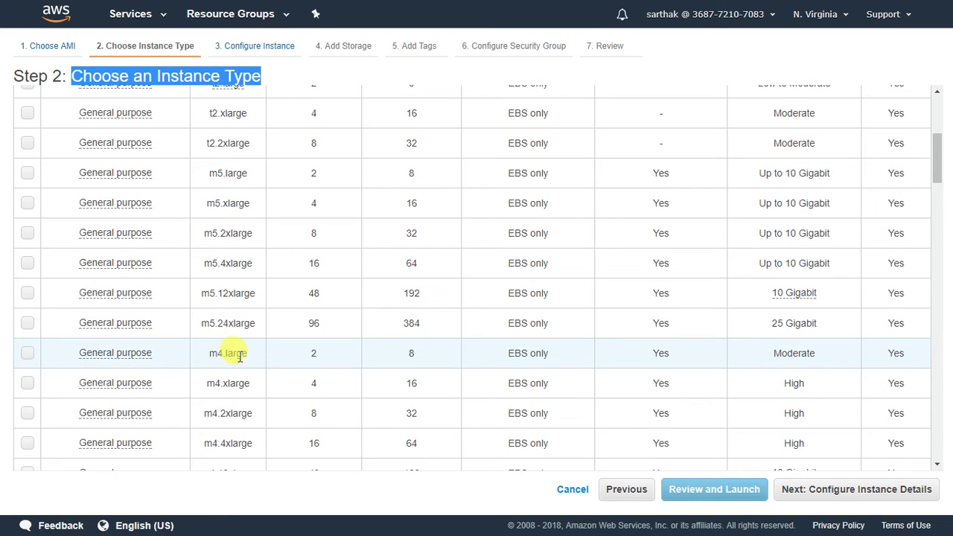
pyautogui.click(27, 353)
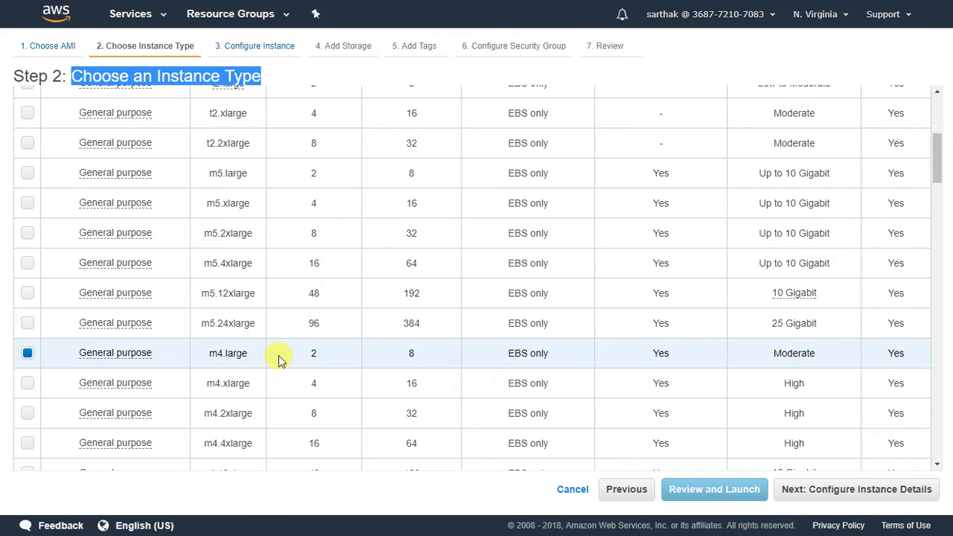
pyautogui.click(834, 497)
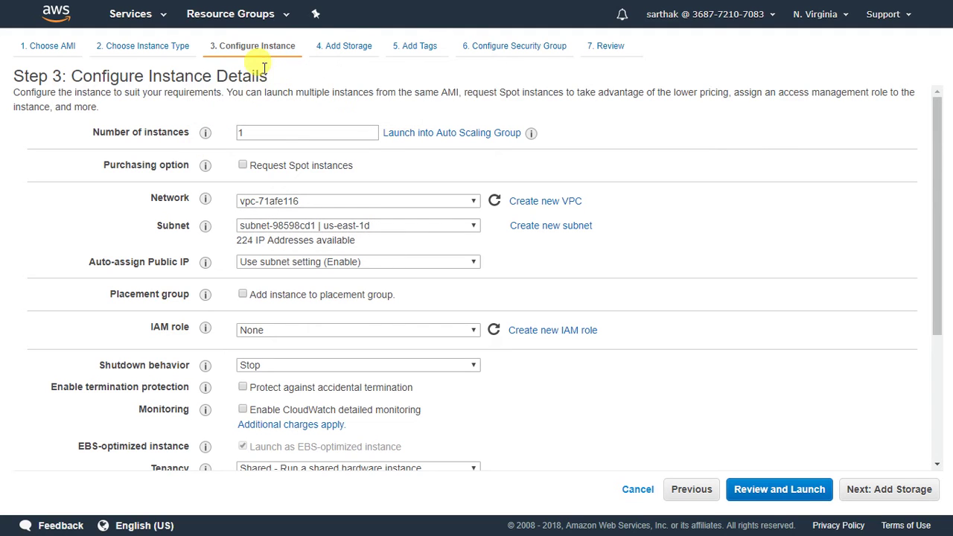
# - Look over the instance details, keep the defaults and continue to the storage settings
pyautogui.moveTo(269, 77); pyautogui.dragTo(80, 83)
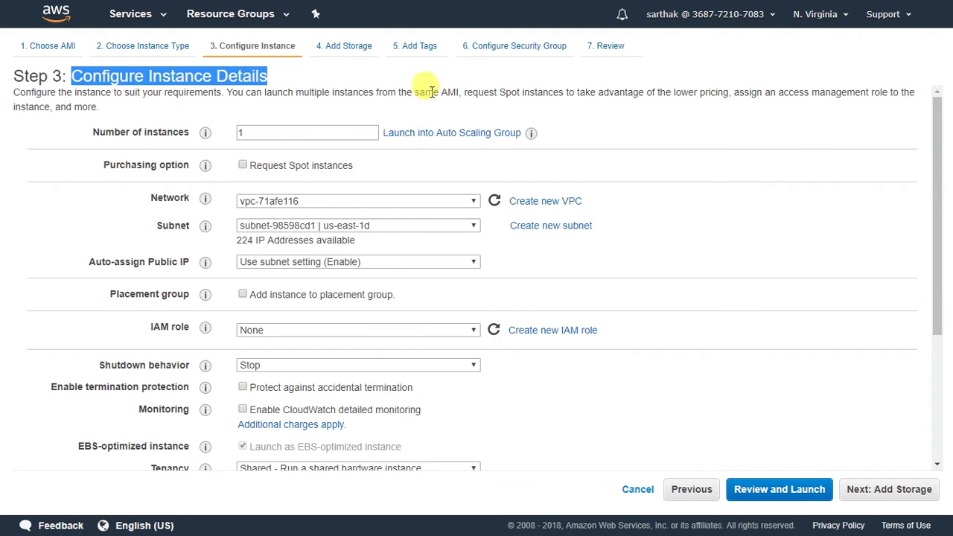
pyautogui.scroll(-2, 939, 149)
pyautogui.moveTo(944, 181); pyautogui.dragTo(940, 298)
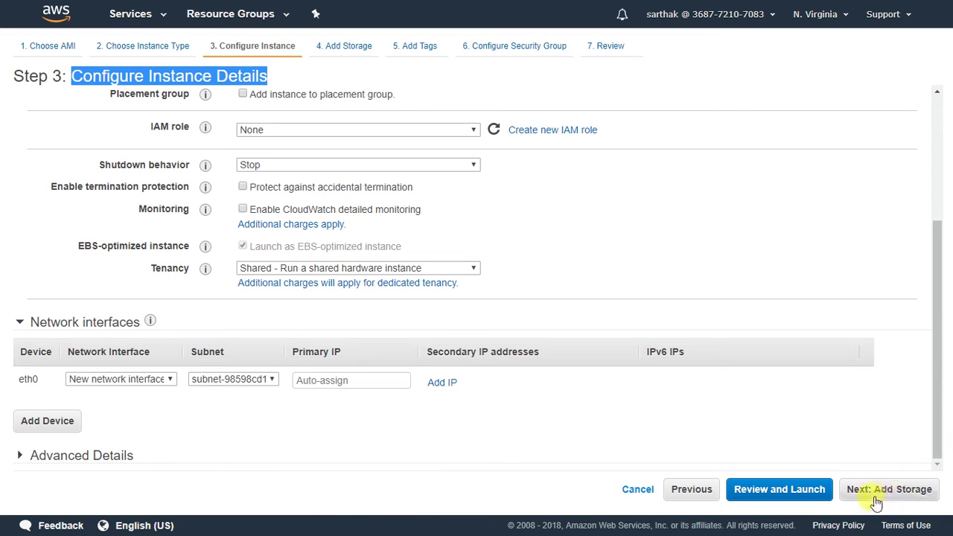
pyautogui.click(904, 492)
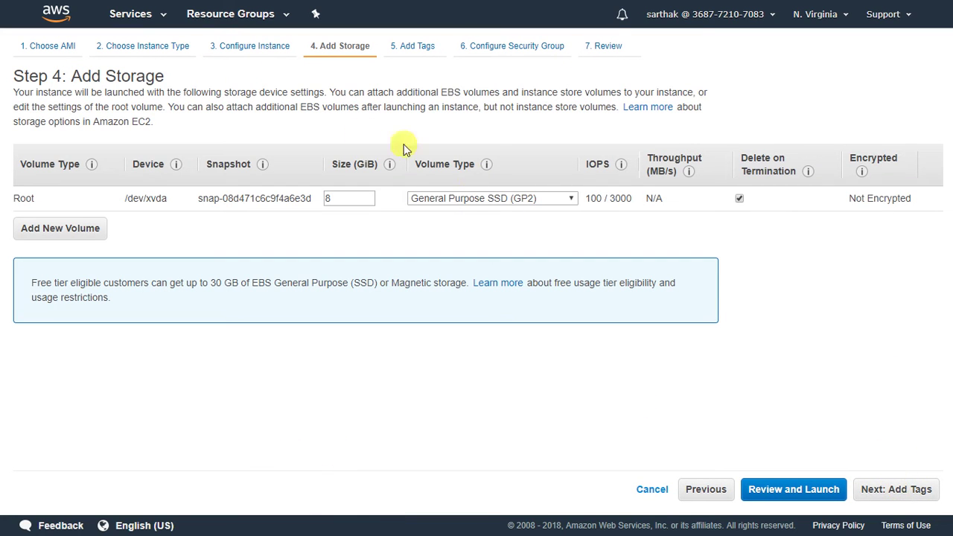
# - Accept the default root volume, add no tags and continue to the security group configuration
pyautogui.moveTo(170, 75); pyautogui.dragTo(87, 82)
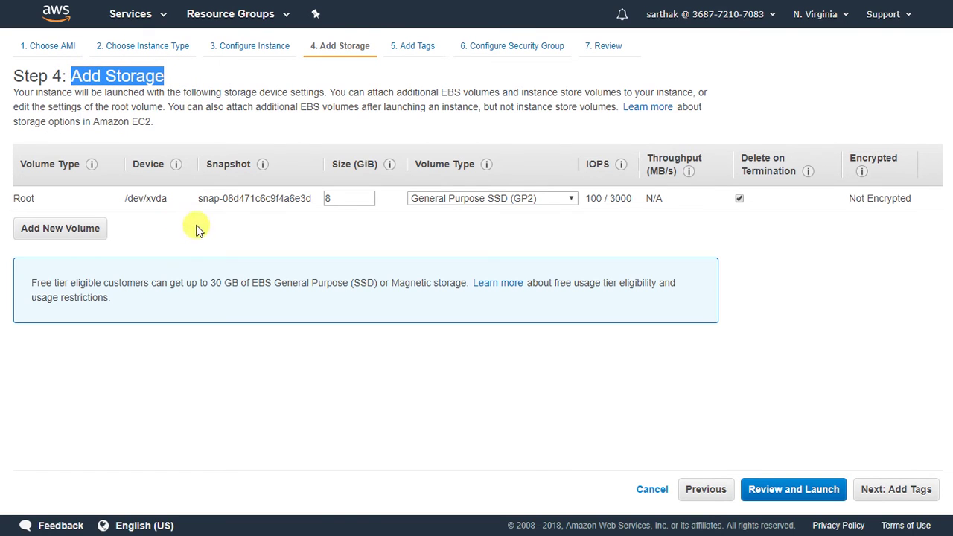
pyautogui.click(894, 495)
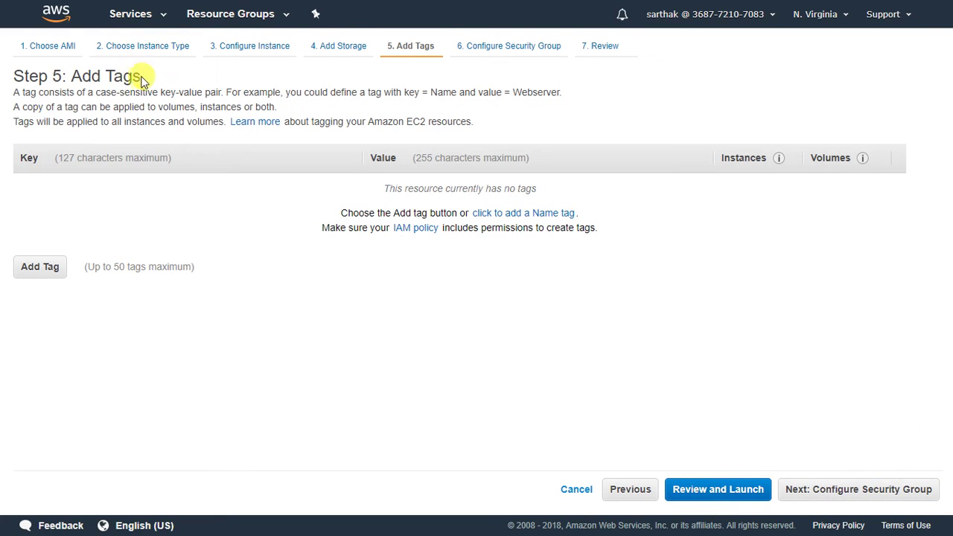
pyautogui.moveTo(146, 81); pyautogui.dragTo(79, 77)
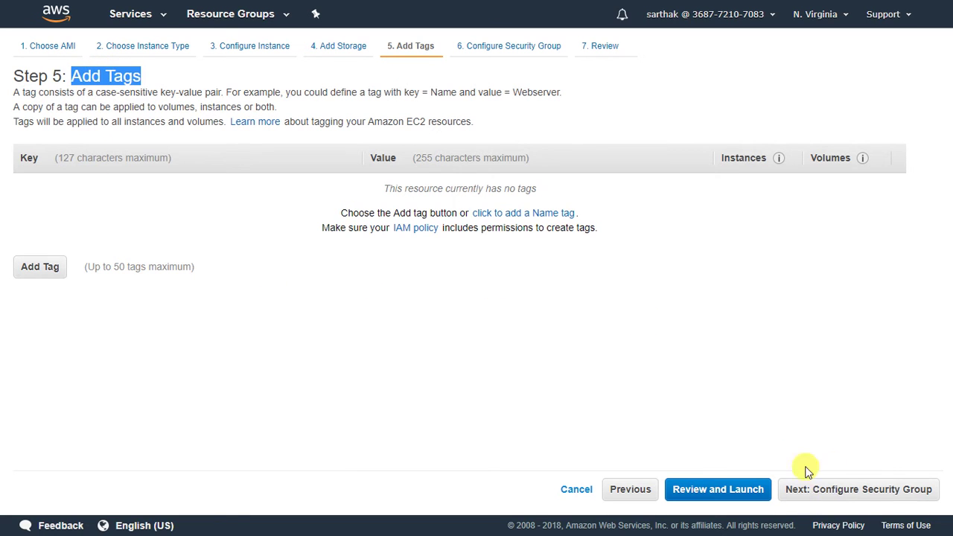
pyautogui.click(848, 488)
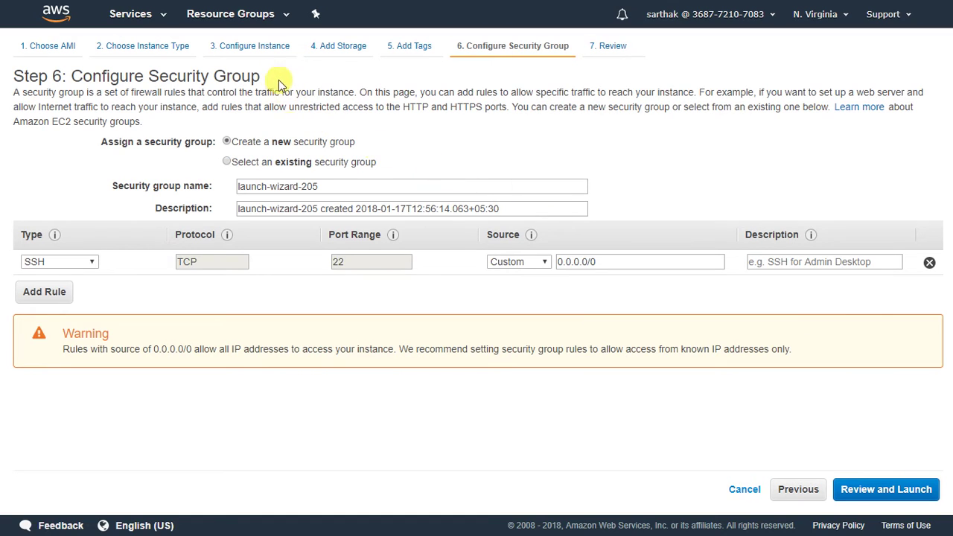
# - Assign the existing jenkins security group, check its inbound rules and continue to the launch review
pyautogui.moveTo(269, 80); pyautogui.dragTo(78, 82)
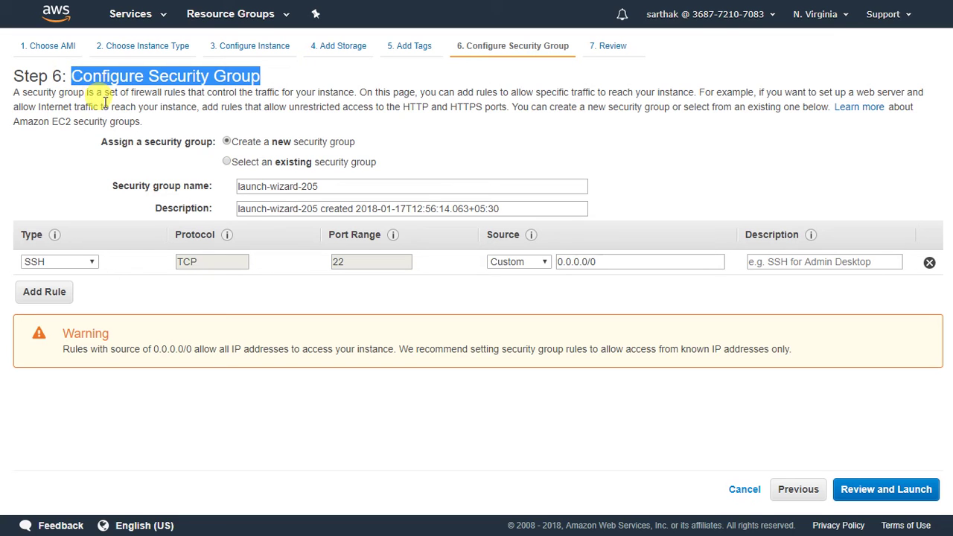
pyautogui.click(228, 163)
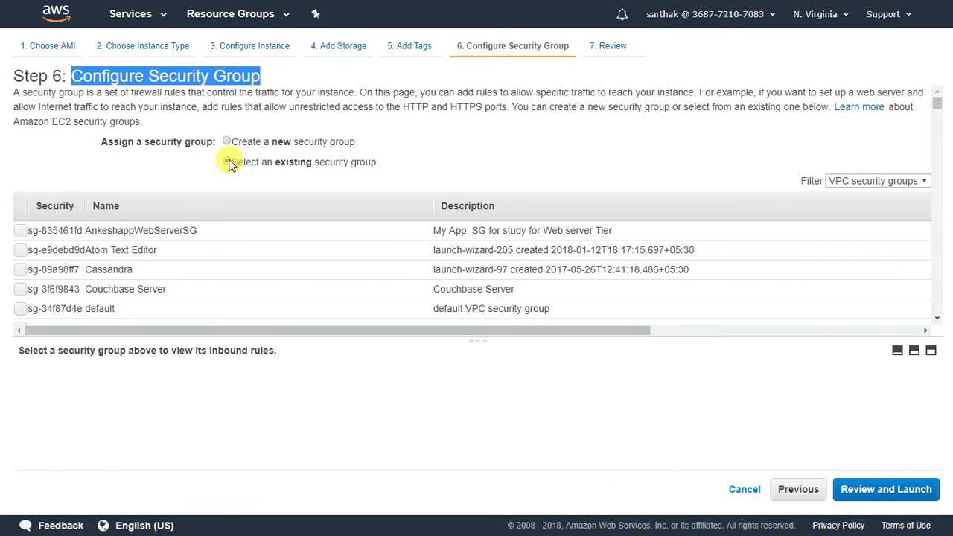
pyautogui.scroll(-3, 255, 250)
pyautogui.scroll(-3, 234, 234)
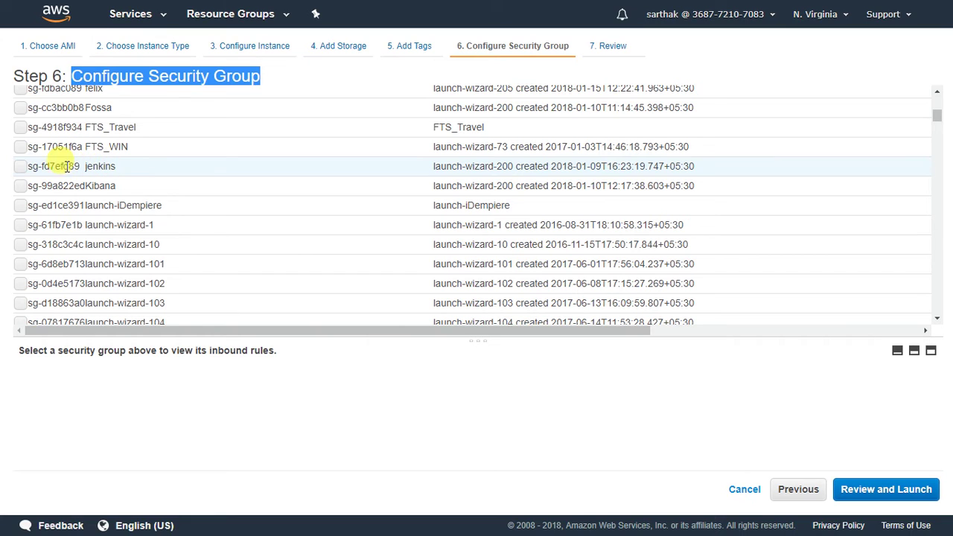
pyautogui.click(19, 167)
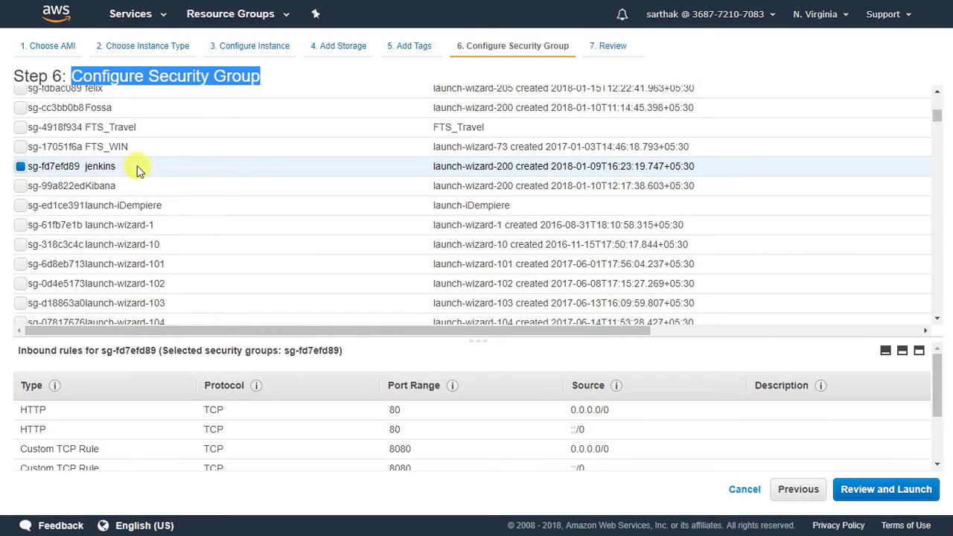
pyautogui.moveTo(938, 371); pyautogui.dragTo(935, 410)
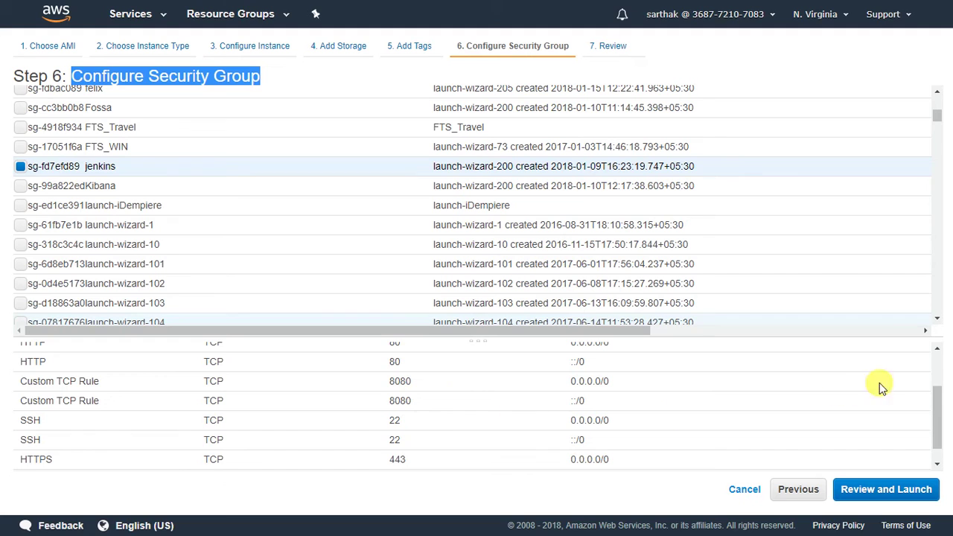
pyautogui.moveTo(936, 393); pyautogui.dragTo(936, 415)
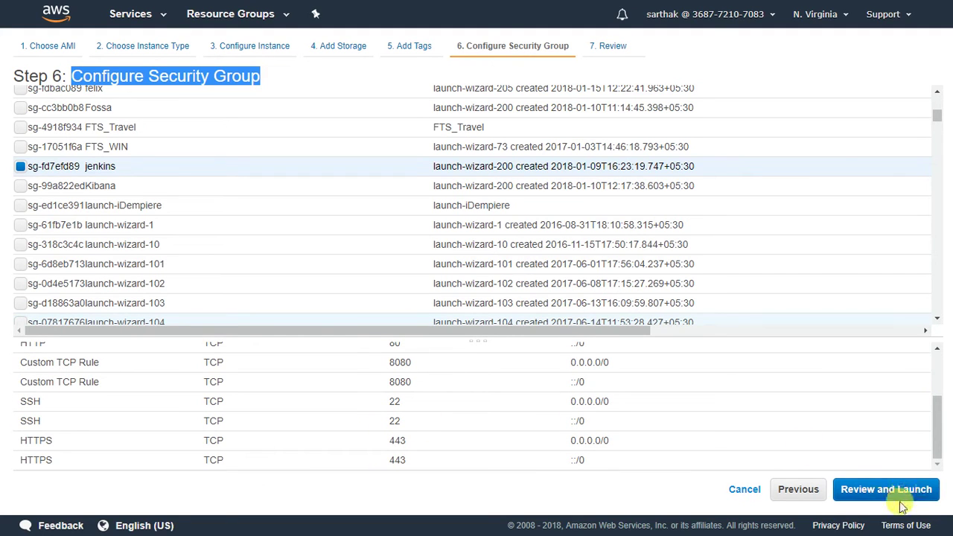
pyautogui.click(881, 491)
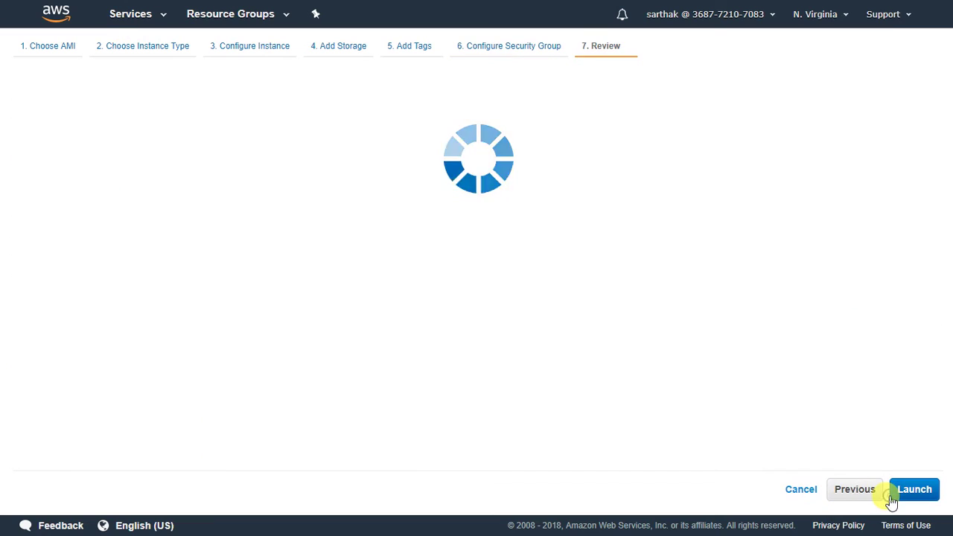
# - Review the launch summary down to its security group rules and proceed to the key pair selection
pyautogui.moveTo(257, 74); pyautogui.dragTo(67, 65)
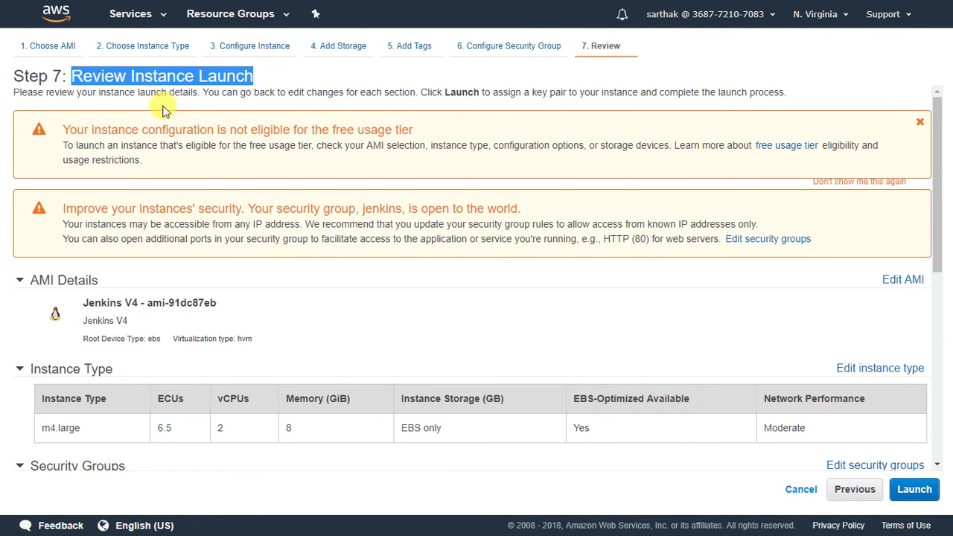
pyautogui.moveTo(939, 203); pyautogui.dragTo(950, 408)
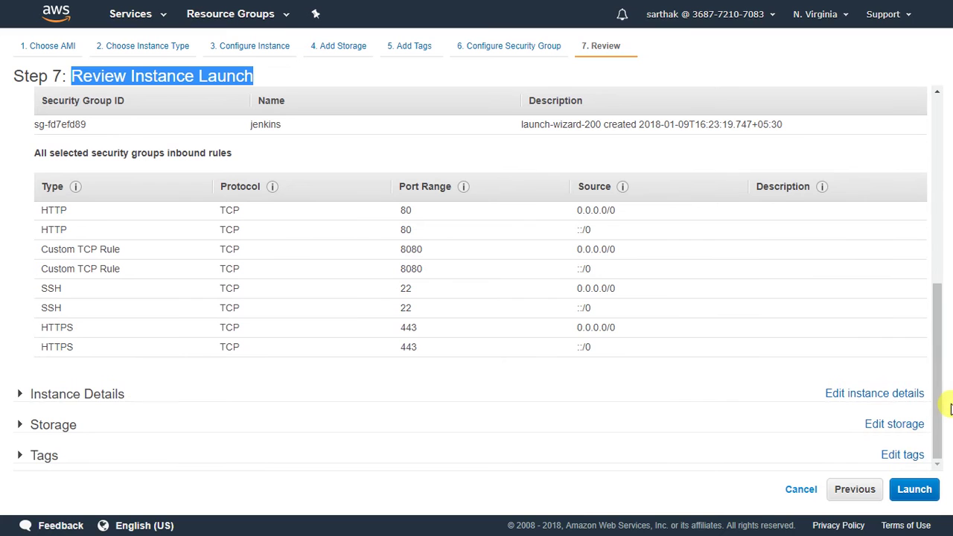
pyautogui.click(913, 490)
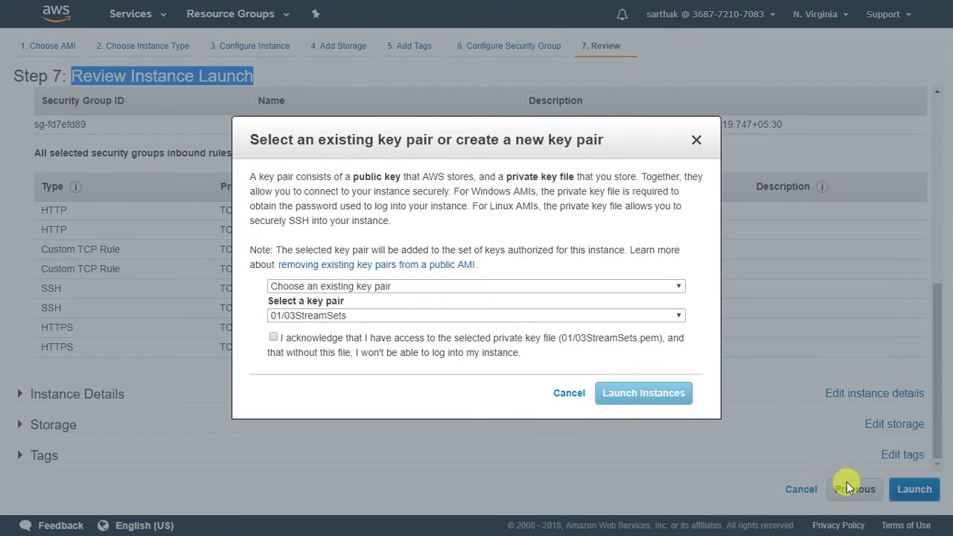
# - Create and download a new key pair named mirijenkins, and launch the instance with it
pyautogui.click(500, 286)
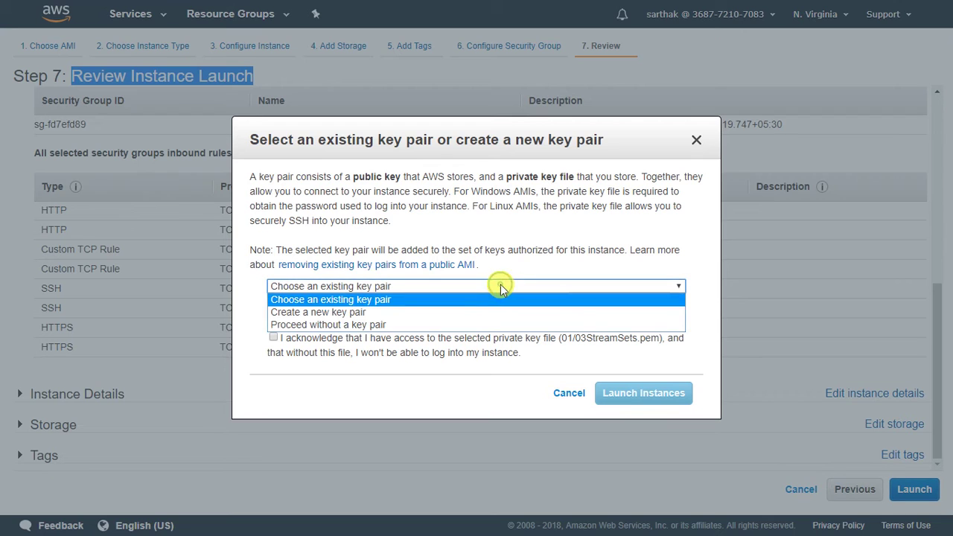
pyautogui.click(425, 313)
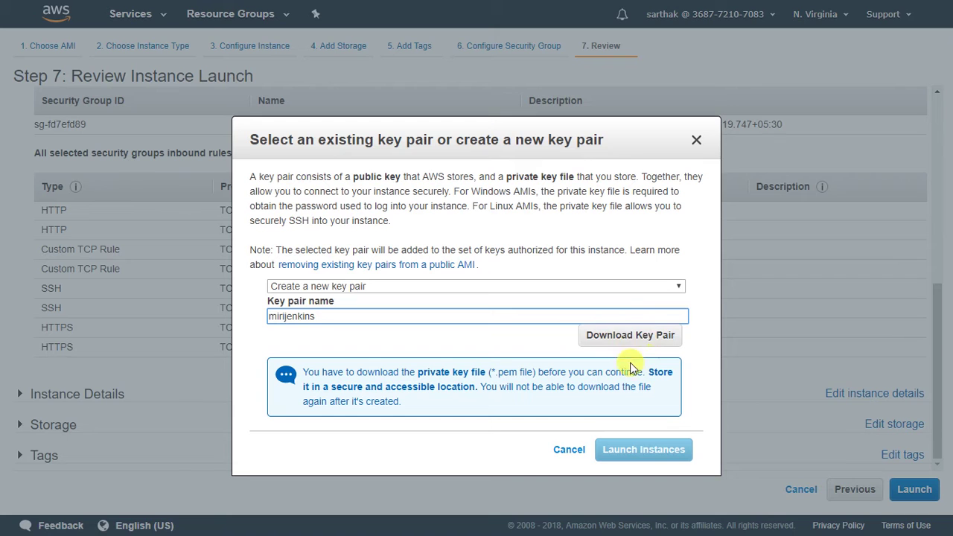
pyautogui.click(612, 336)
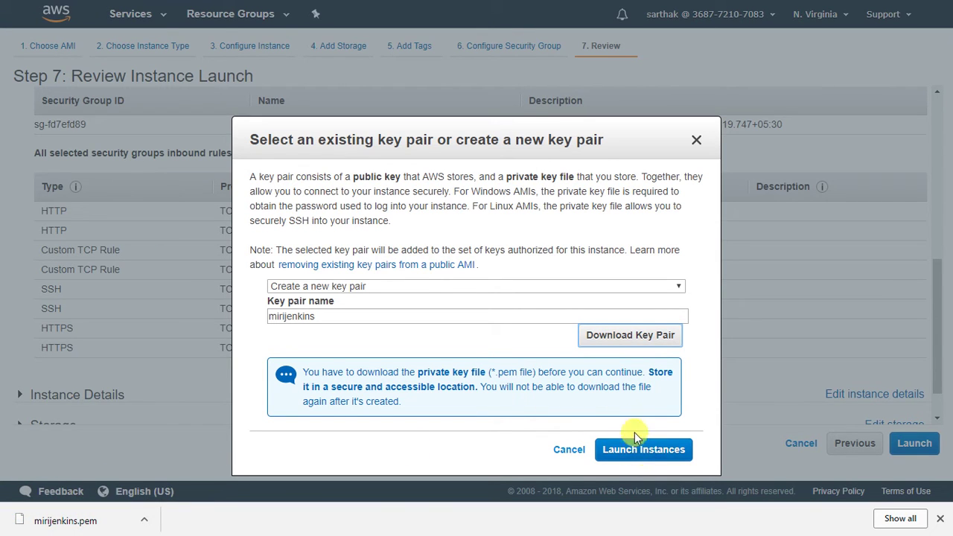
pyautogui.click(650, 452)
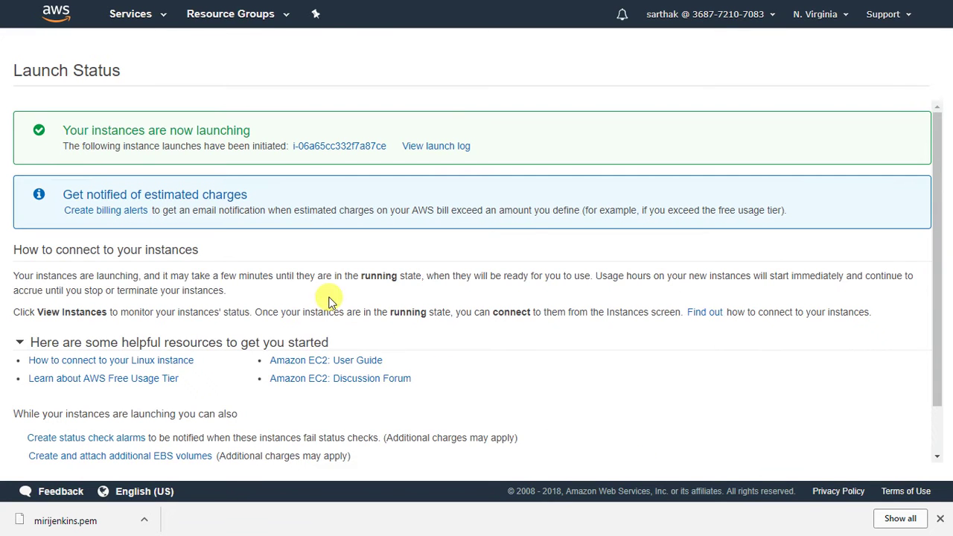
# - Open the newly launched instance from the launch status page and save a name for it beginning with miri_jenki
pyautogui.moveTo(268, 138); pyautogui.dragTo(79, 136)
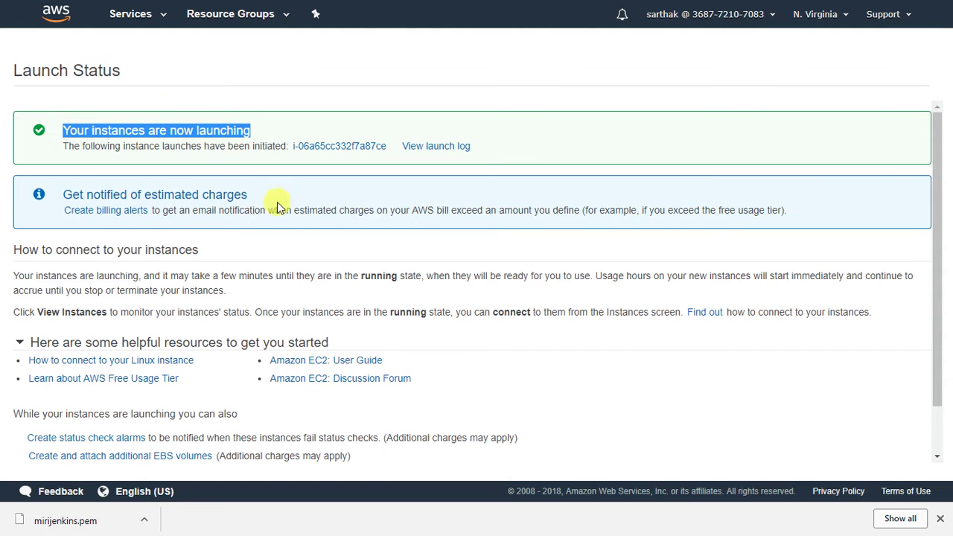
pyautogui.click(339, 147)
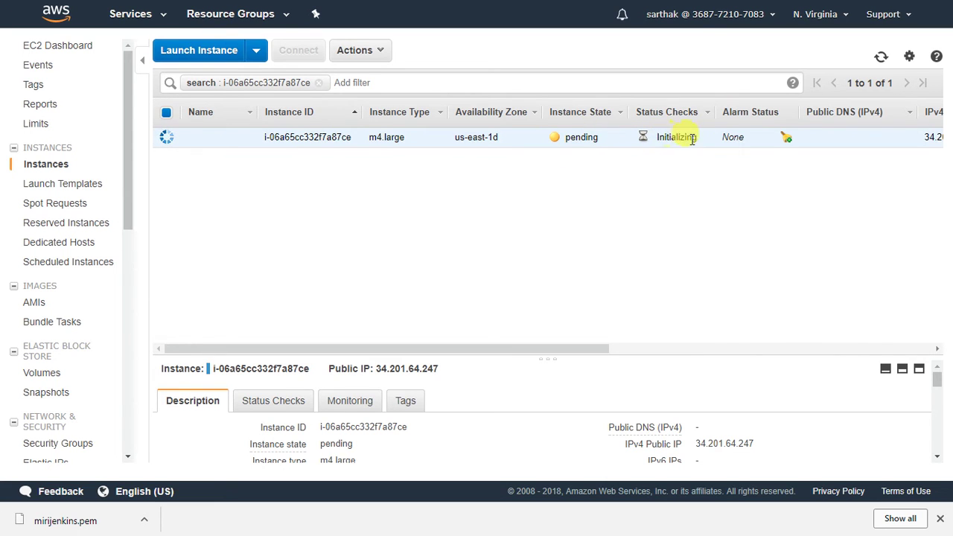
pyautogui.click(241, 137)
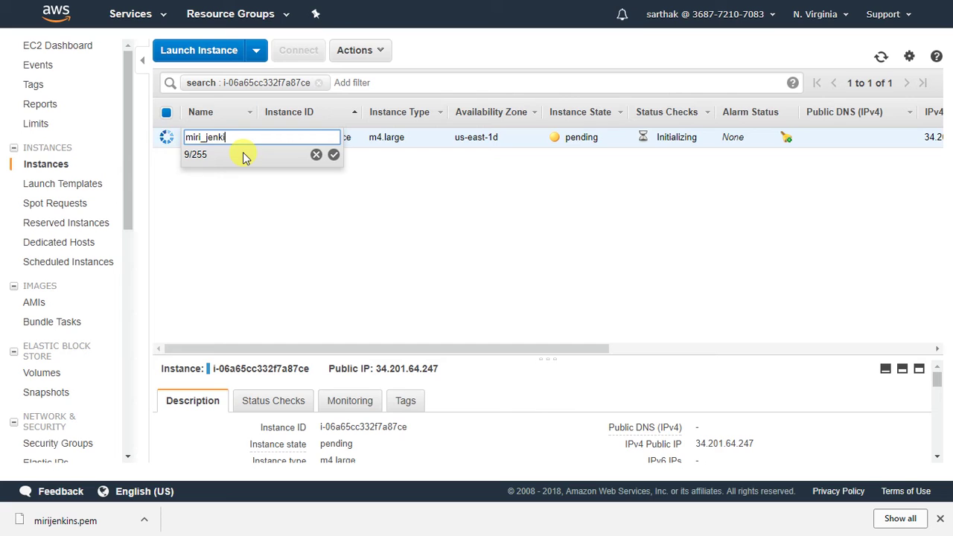
pyautogui.click(335, 156)
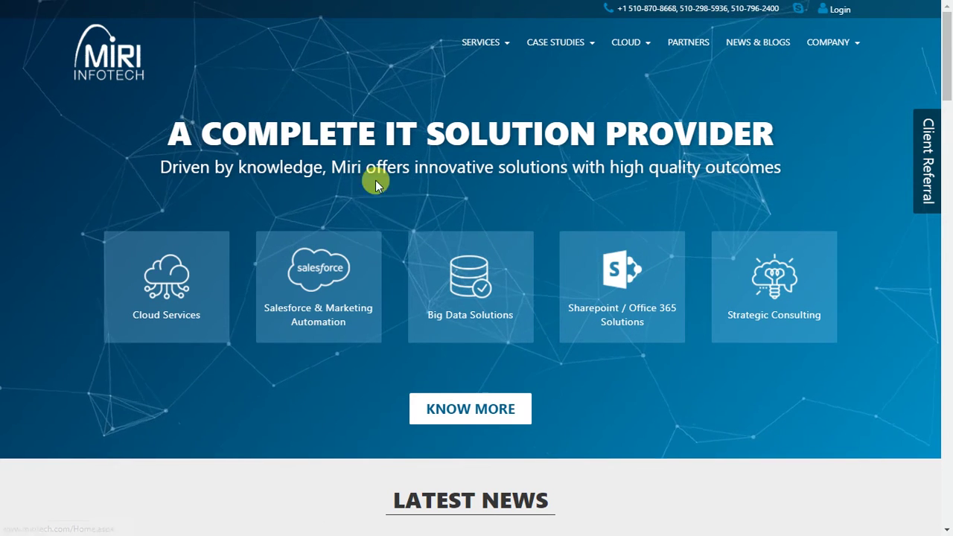
# - Open the Jenkins page from the AWS Big Data ML & AI products and show its deployment instructions
pyautogui.click(628, 42)
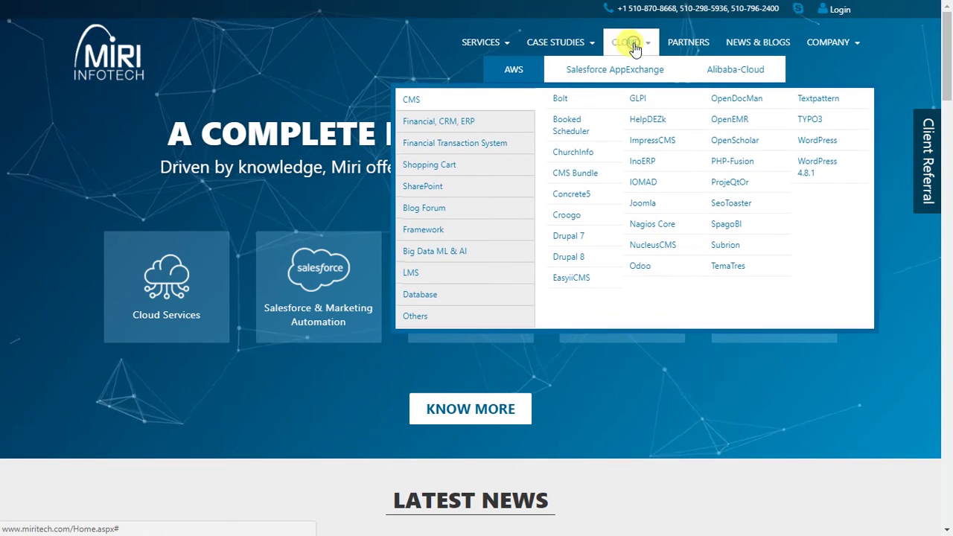
pyautogui.moveTo(462, 252)
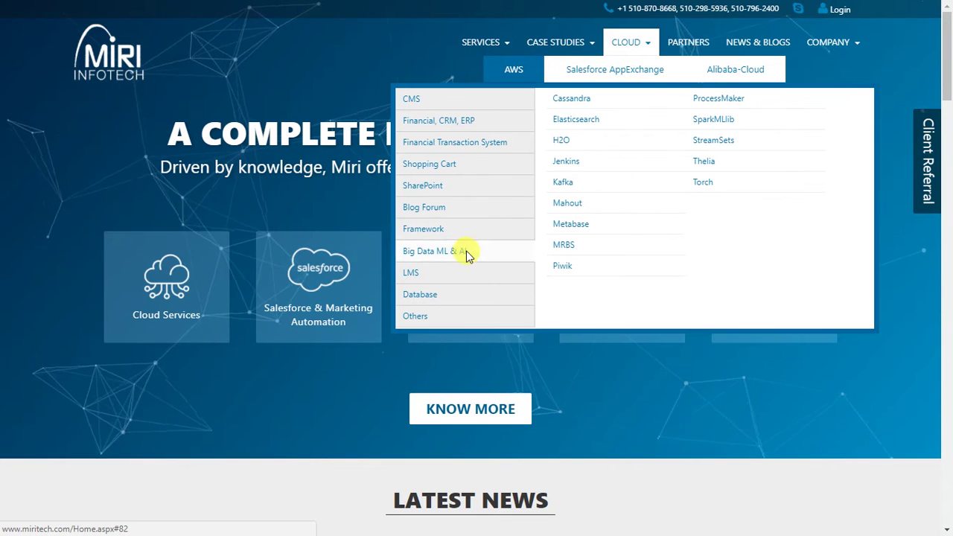
pyautogui.click(566, 163)
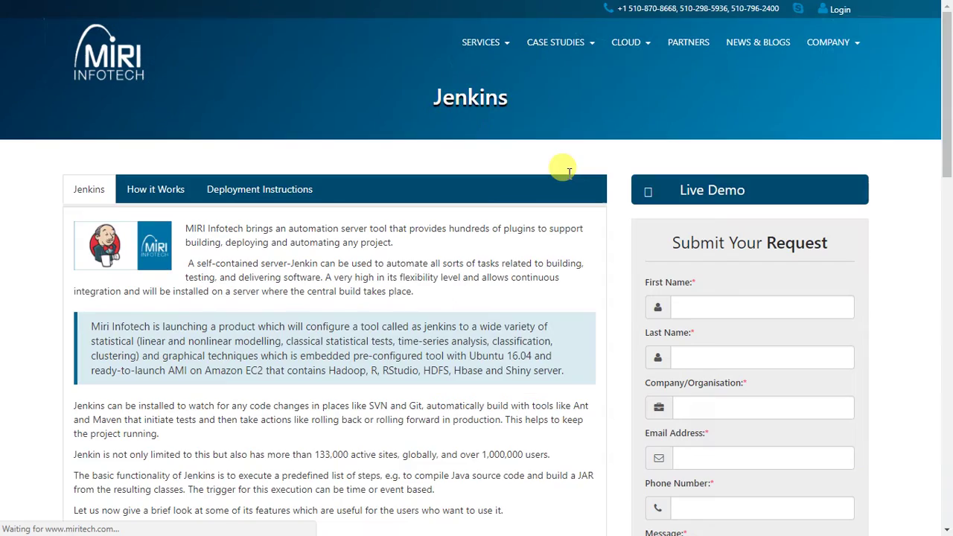
pyautogui.click(272, 188)
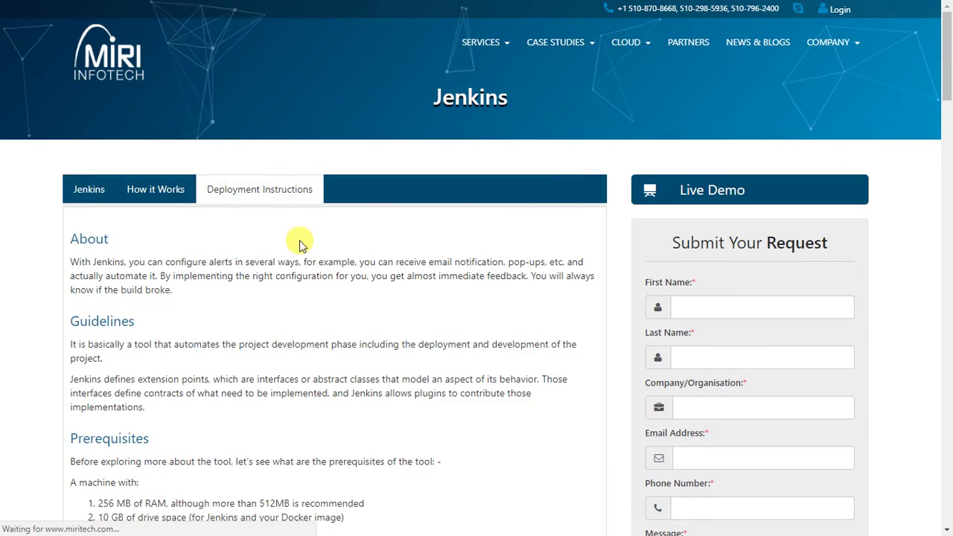
# - Read the Deployment Instruction section for the URL format used to reach Jenkins on the running EC2 instance
pyautogui.scroll(-2, 297, 243)
pyautogui.scroll(-5, 304, 250)
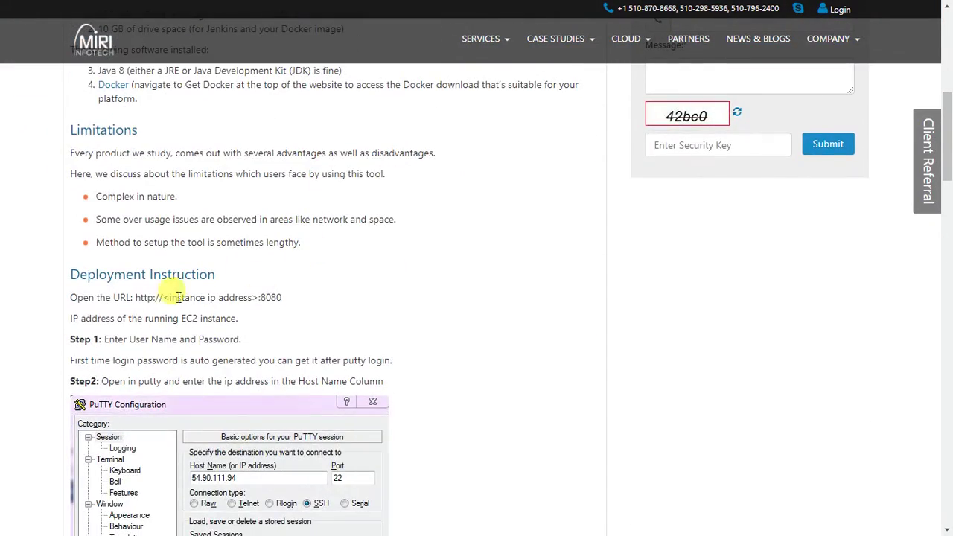
pyautogui.moveTo(71, 276); pyautogui.dragTo(219, 276)
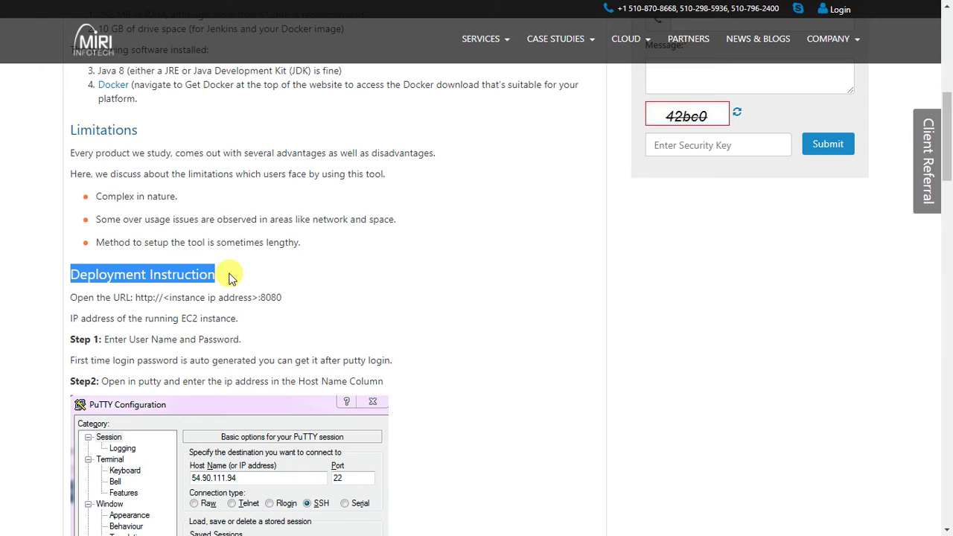
pyautogui.click(229, 277)
pyautogui.scroll(-2, 108, 208)
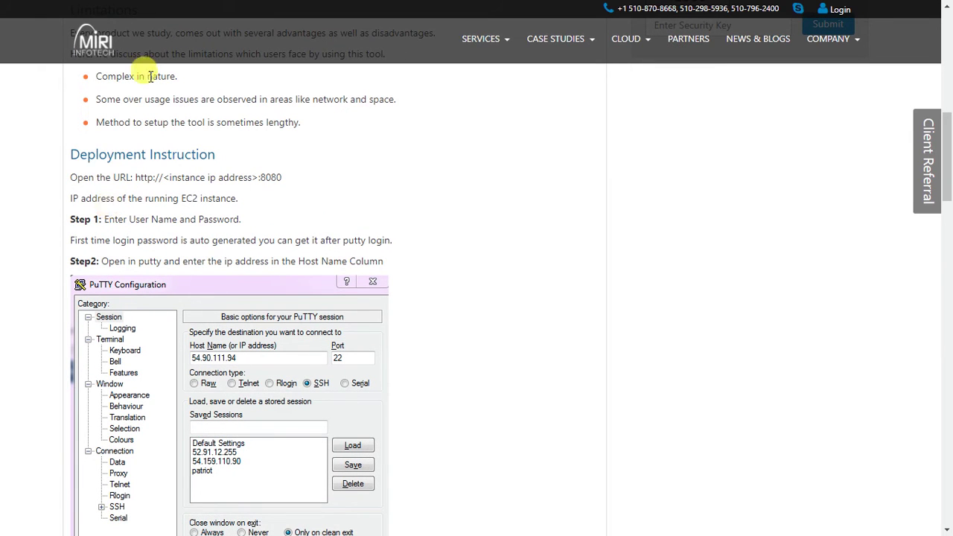
pyautogui.moveTo(72, 178); pyautogui.dragTo(250, 205)
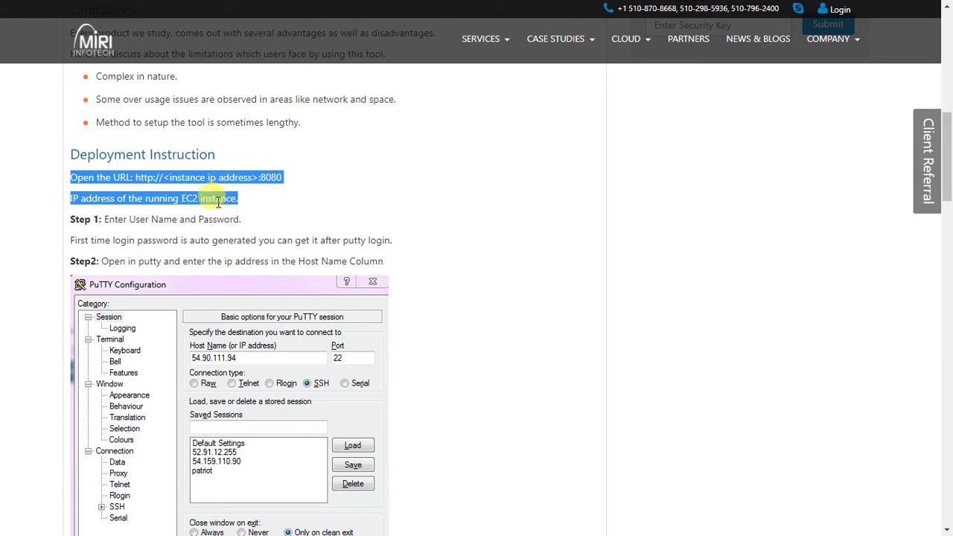
pyautogui.click(278, 192)
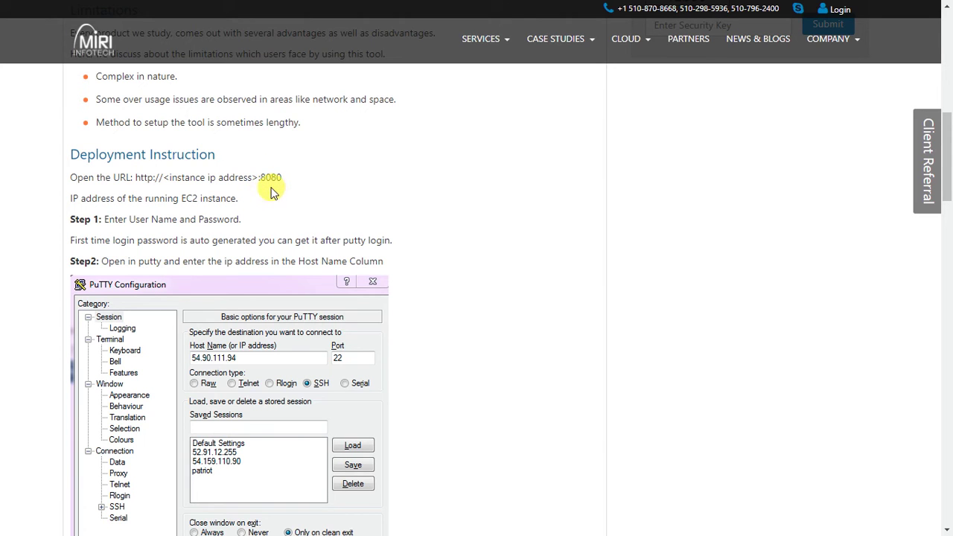
pyautogui.hotkey('ctrl', 'Tab')
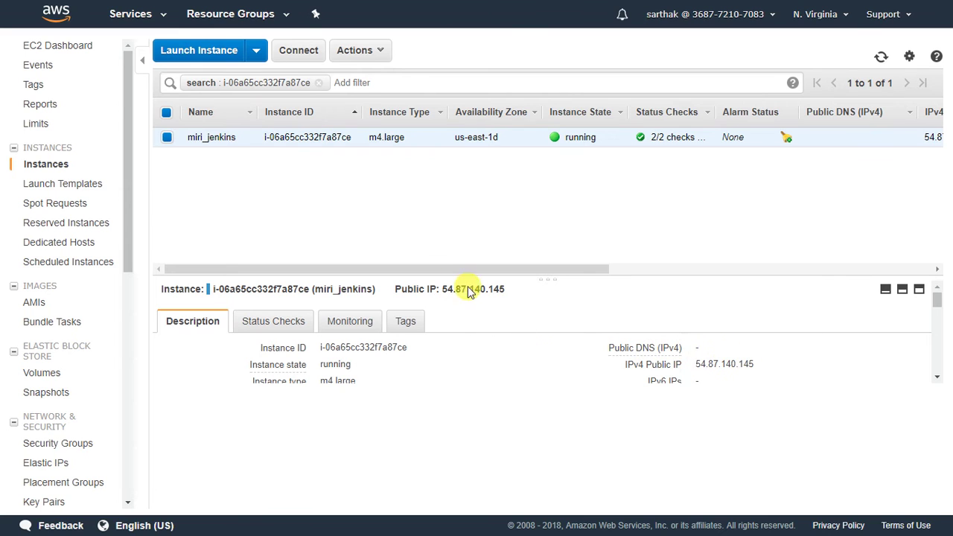
pyautogui.moveTo(509, 293); pyautogui.dragTo(445, 293)
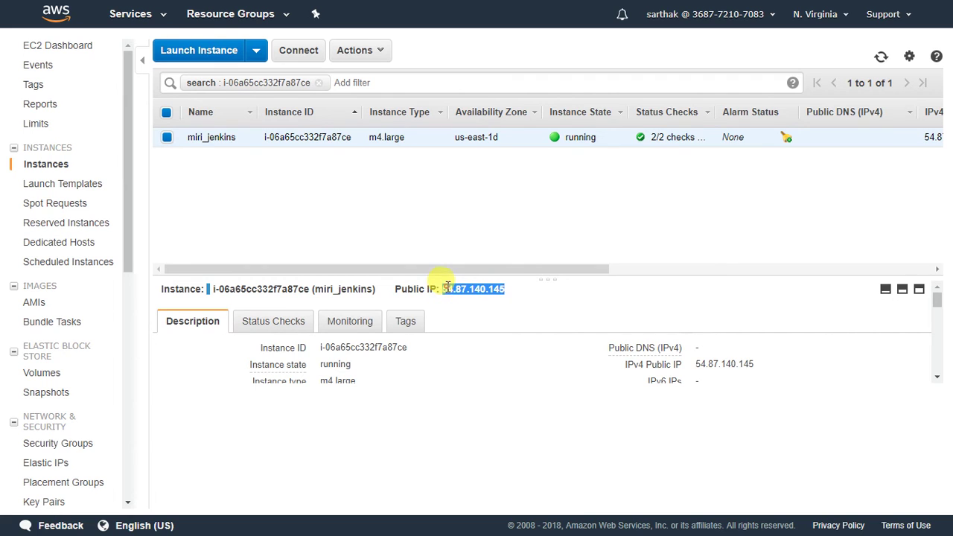
pyautogui.rightClick(449, 290)
pyautogui.click(474, 297)
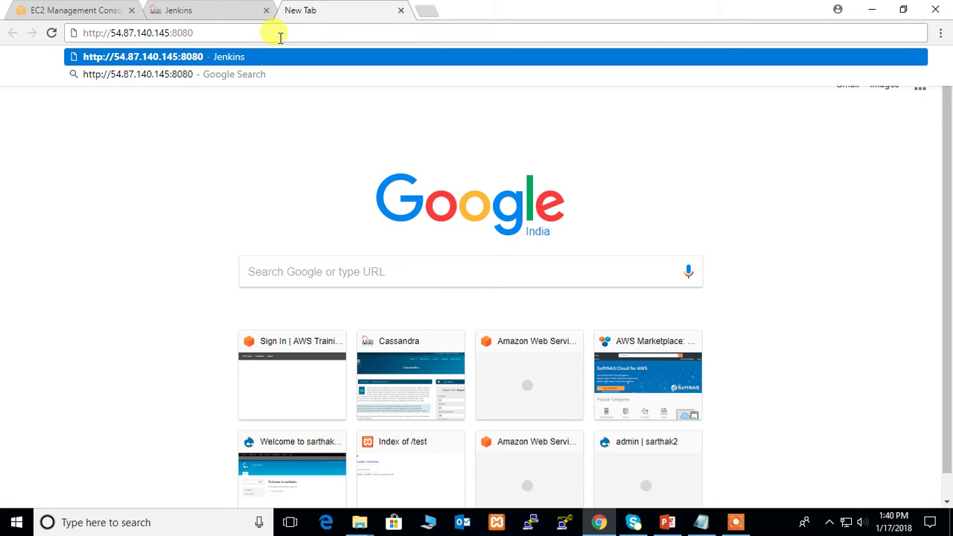
pyautogui.press('Return')
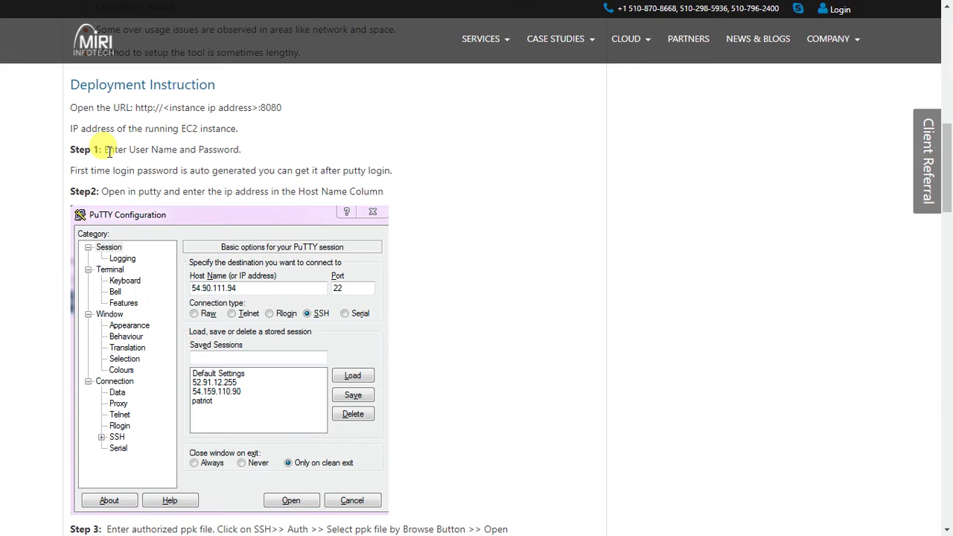
# - Read Step 1 of the deployment instructions about the first-time login password and check the Jenkins login page
pyautogui.moveTo(105, 150); pyautogui.dragTo(242, 150)
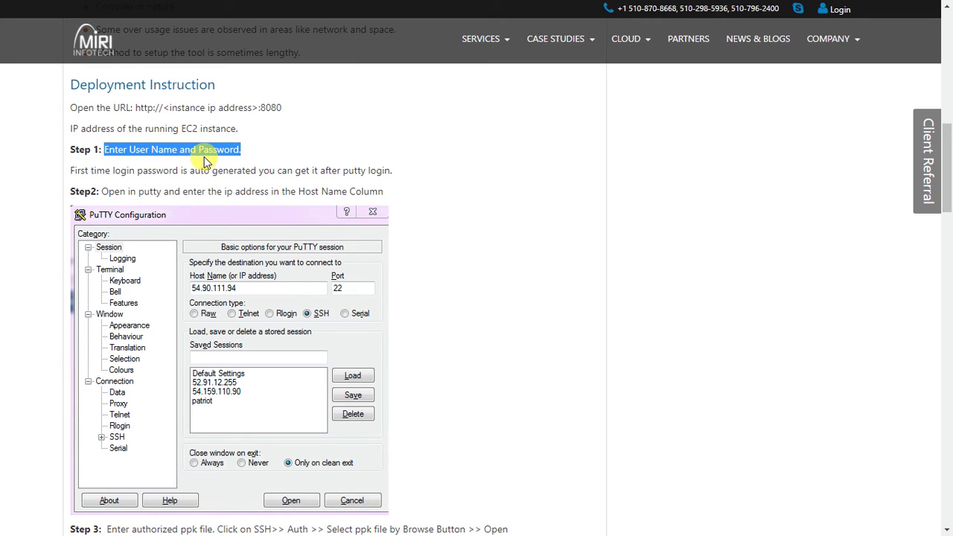
pyautogui.click(72, 174)
pyautogui.moveTo(79, 173); pyautogui.dragTo(137, 172)
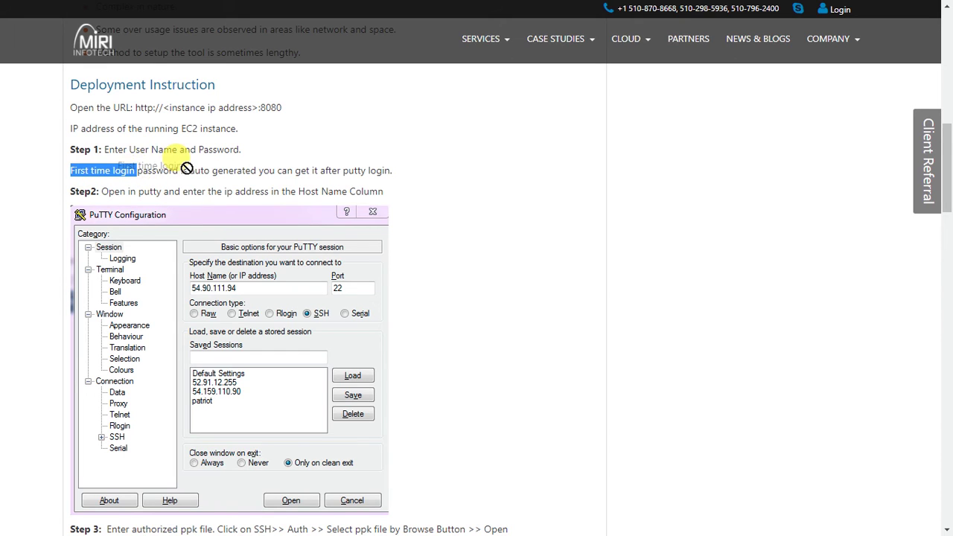
pyautogui.moveTo(138, 170); pyautogui.dragTo(290, 168)
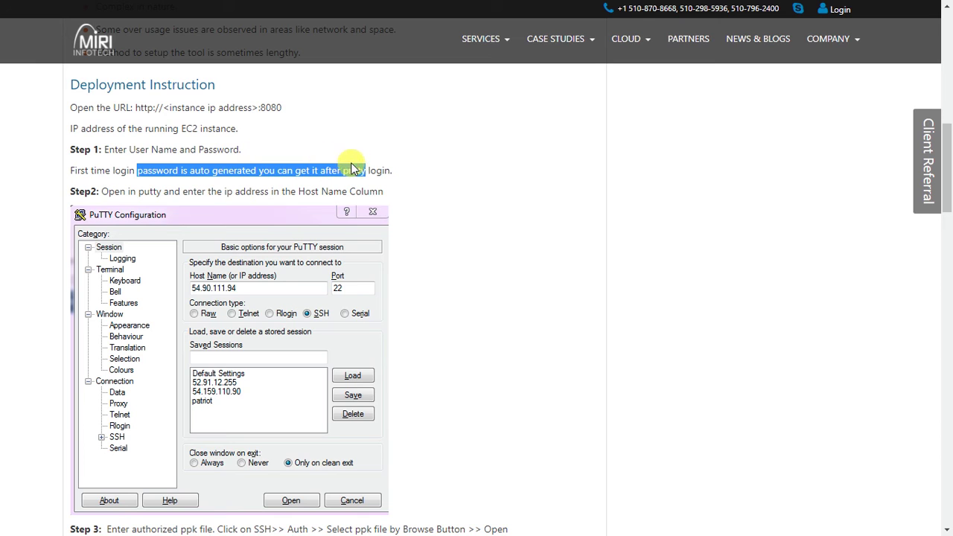
pyautogui.moveTo(349, 168); pyautogui.dragTo(381, 164)
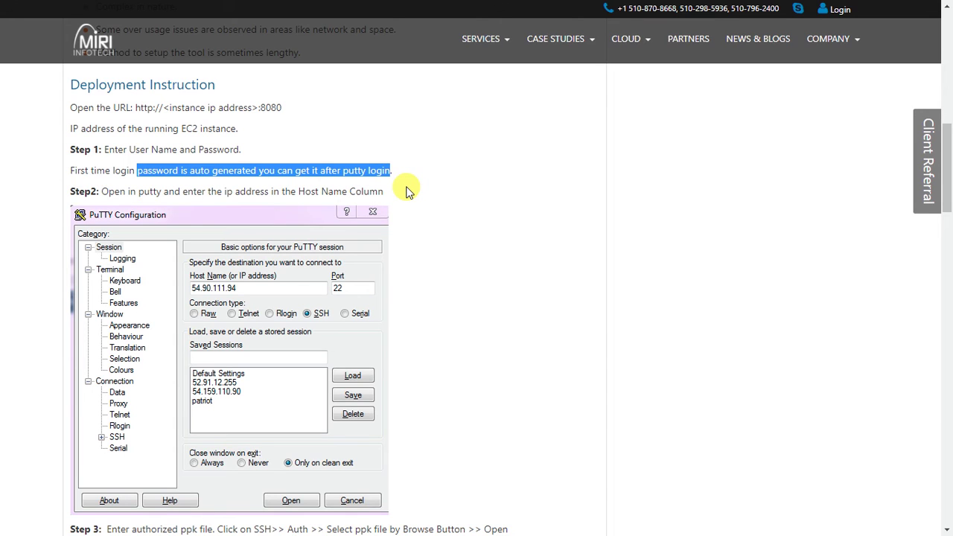
pyautogui.hotkey('ctrl', 'Tab')
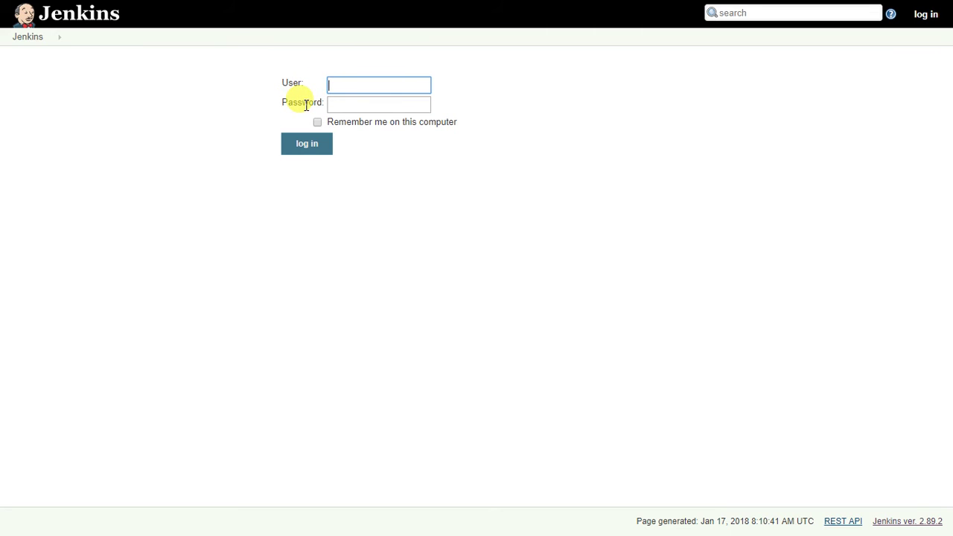
pyautogui.hotkey('ctrl', 'Tab')
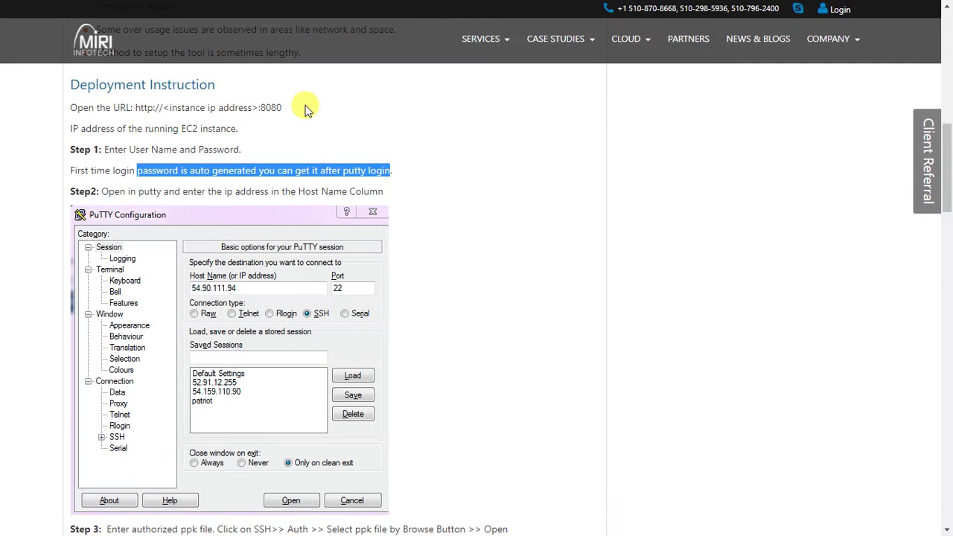
# - Following Step 2 of the instructions, open PuTTY and enter the instance's public IP 54.87.140.145 as the host name
pyautogui.click(100, 192)
pyautogui.moveTo(100, 191); pyautogui.dragTo(389, 208)
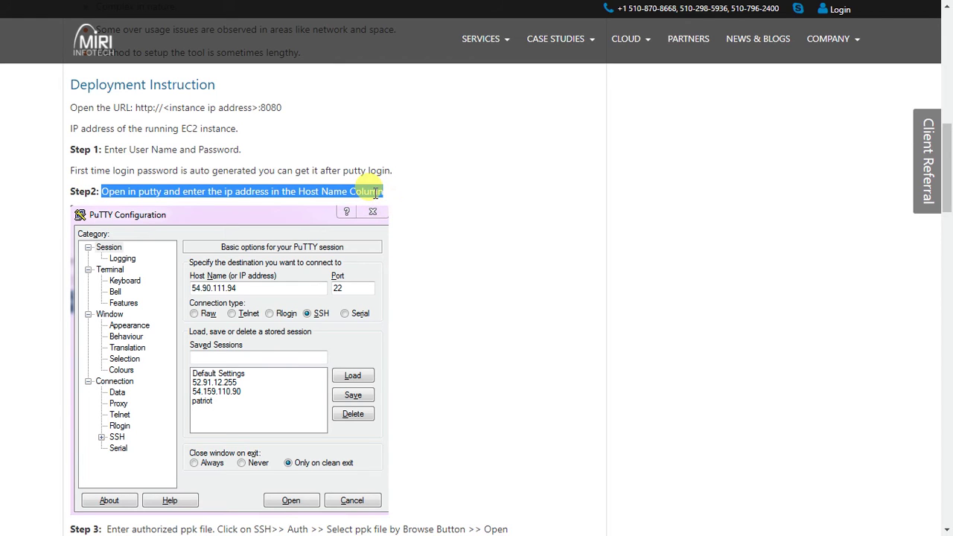
pyautogui.click(376, 193)
pyautogui.scroll(-1, 416, 195)
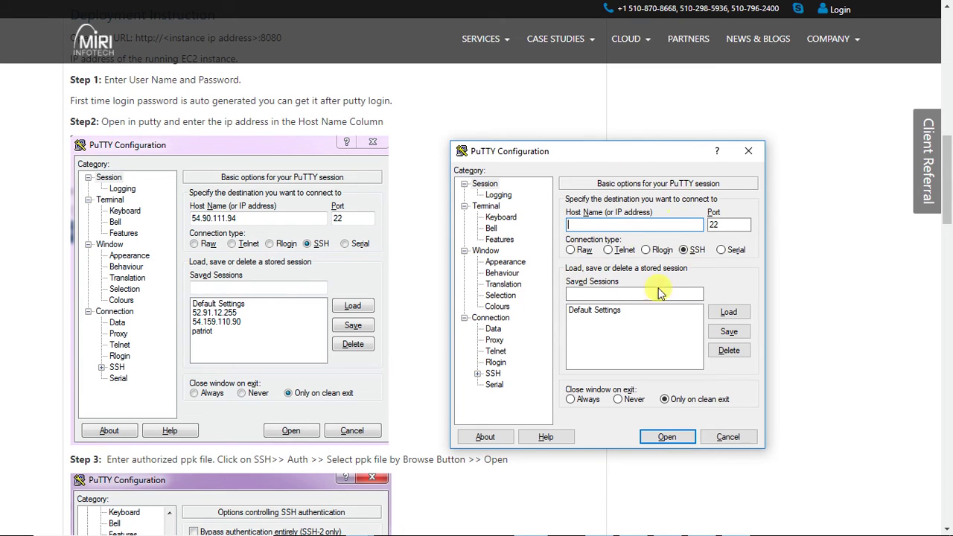
pyautogui.rightClick(577, 226)
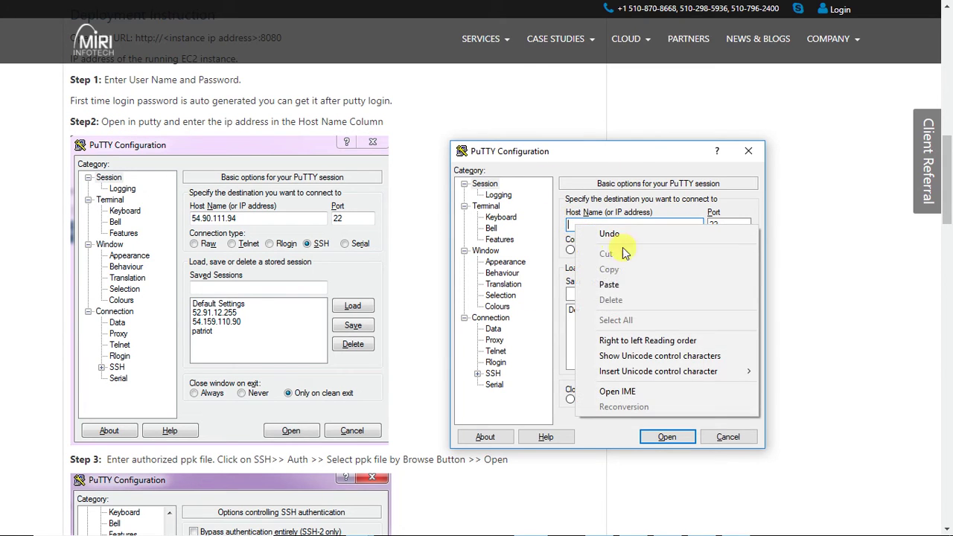
pyautogui.click(609, 285)
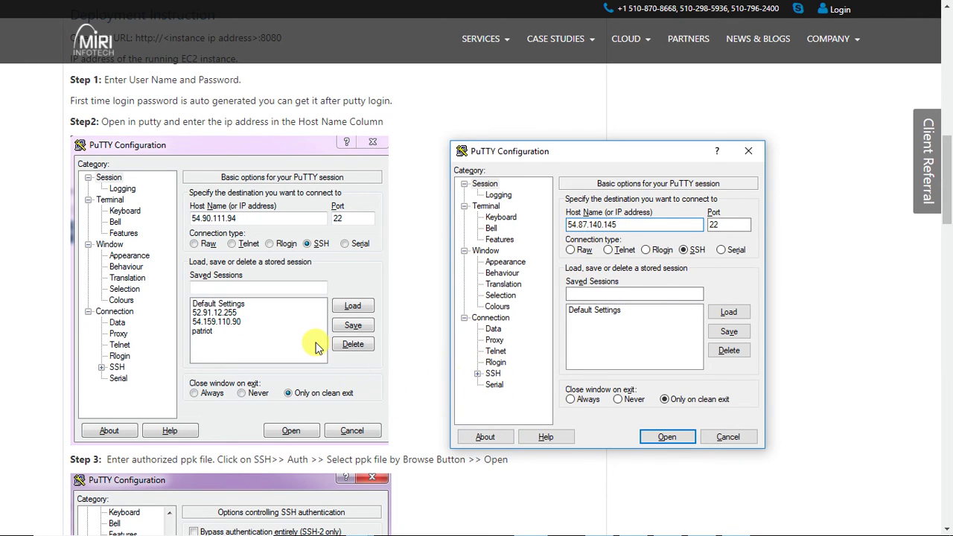
# - Following Step 3, set mirijenkins.ppk from the Desktop as the private key file for PuTTY's SSH authentication
pyautogui.scroll(-3, 316, 372)
pyautogui.scroll(-4, 315, 347)
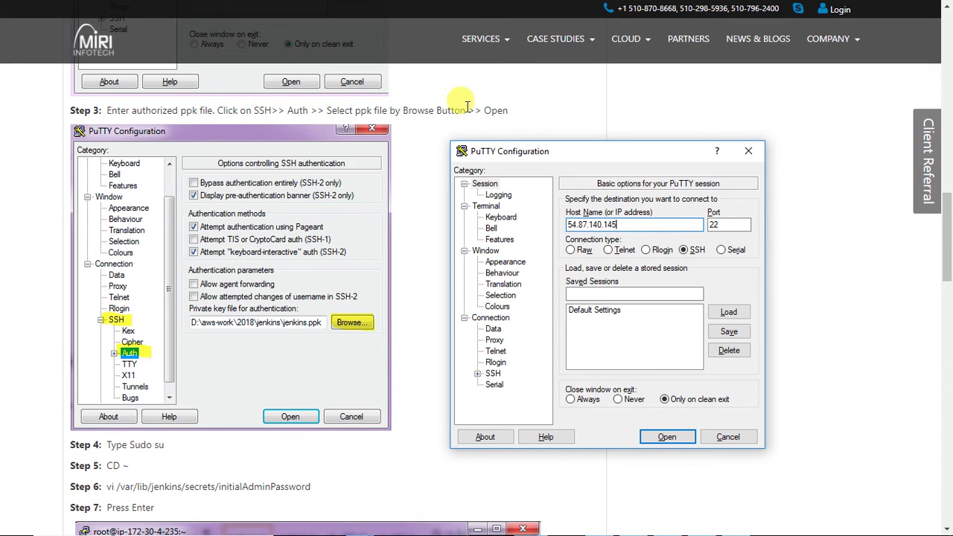
pyautogui.click(478, 374)
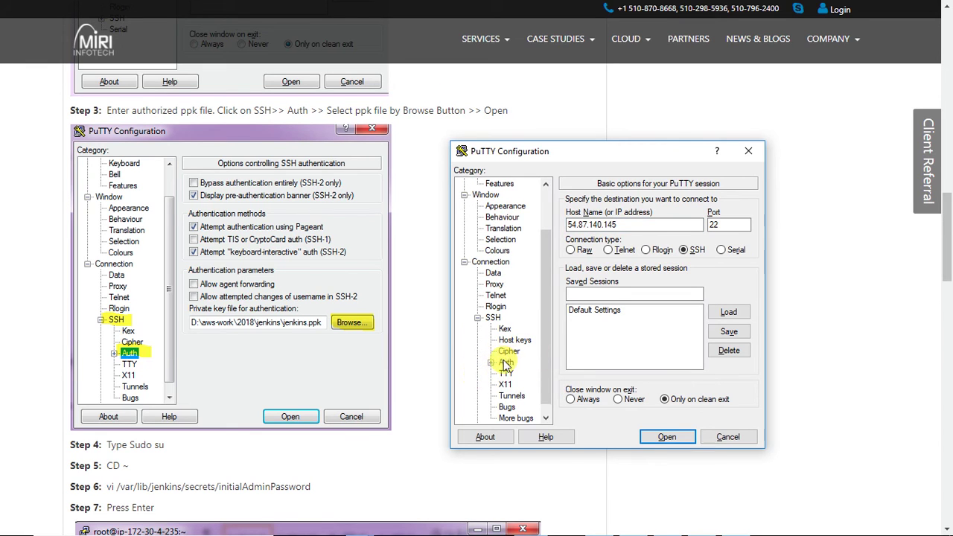
pyautogui.click(506, 363)
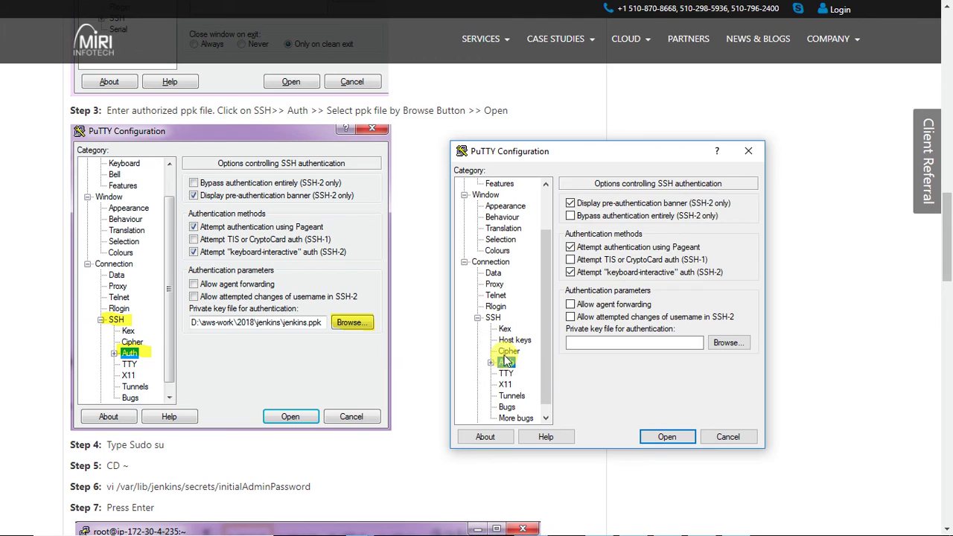
pyautogui.click(727, 344)
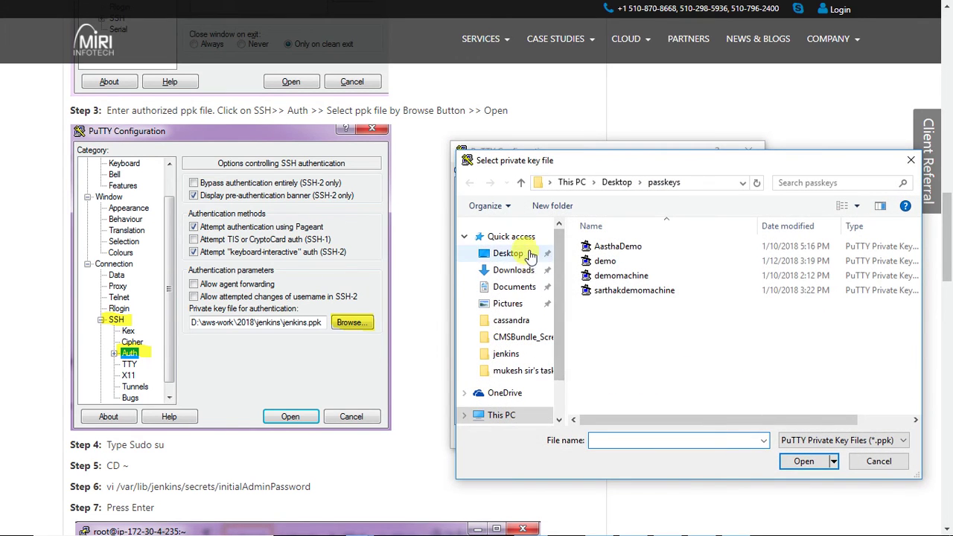
pyautogui.click(508, 253)
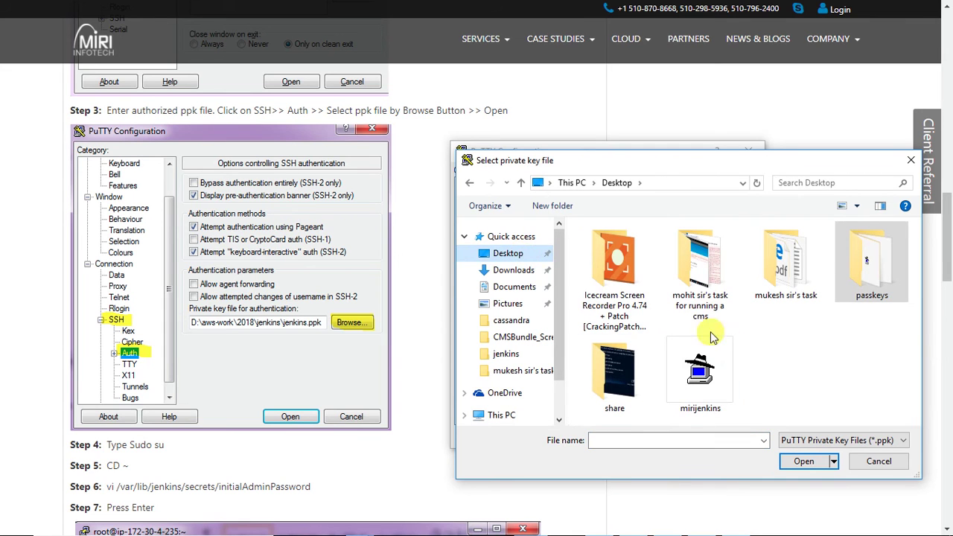
pyautogui.click(701, 365)
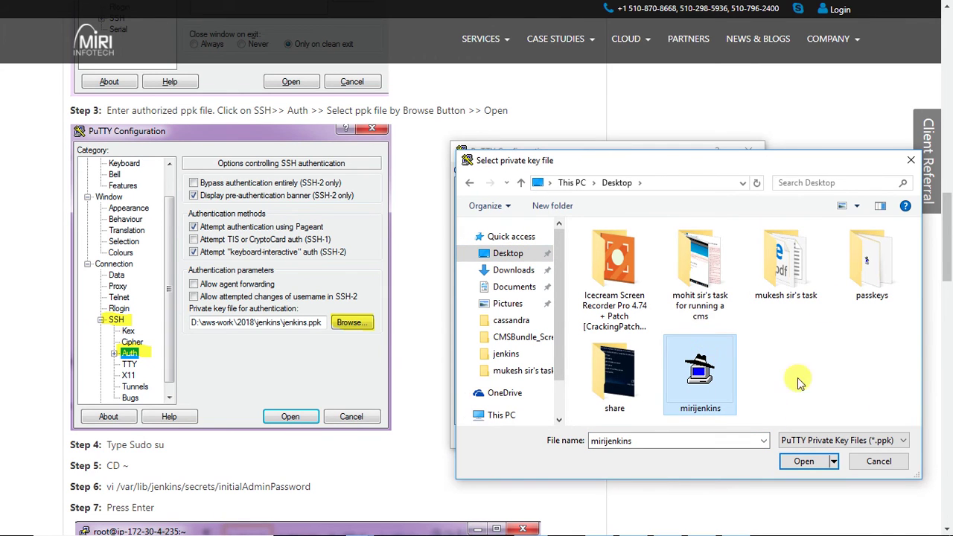
pyautogui.click(803, 461)
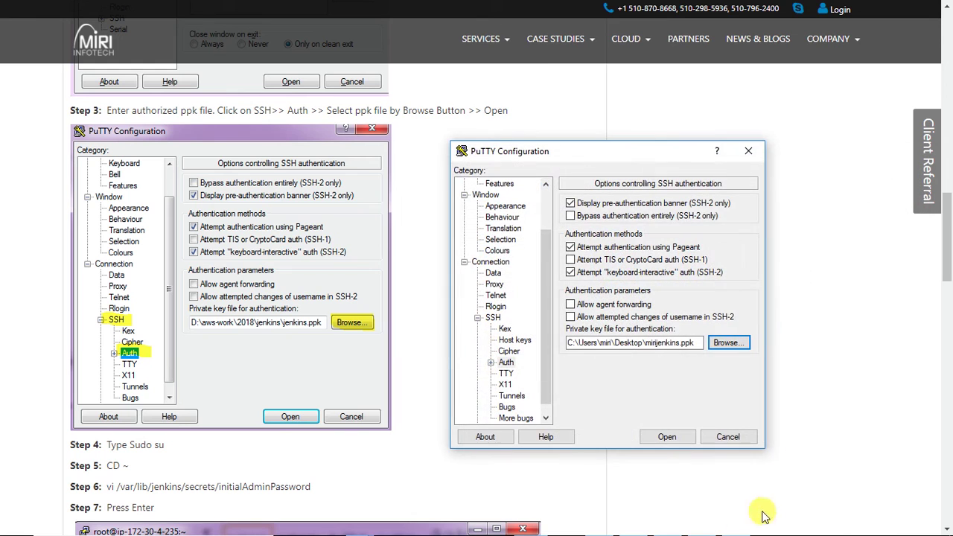
# - Start the PuTTY session, accept and cache the server's host key, and place the terminal window beside the instructions
pyautogui.click(666, 438)
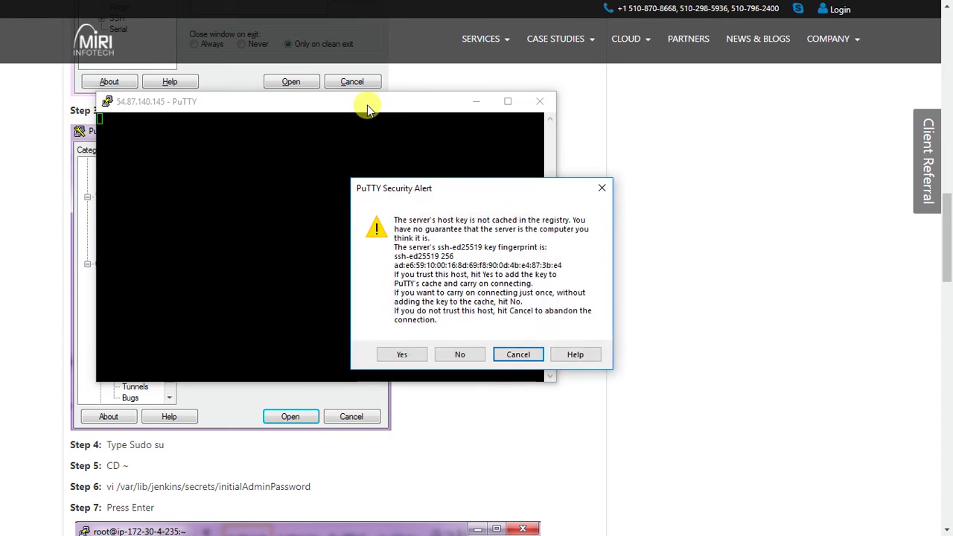
pyautogui.click(400, 356)
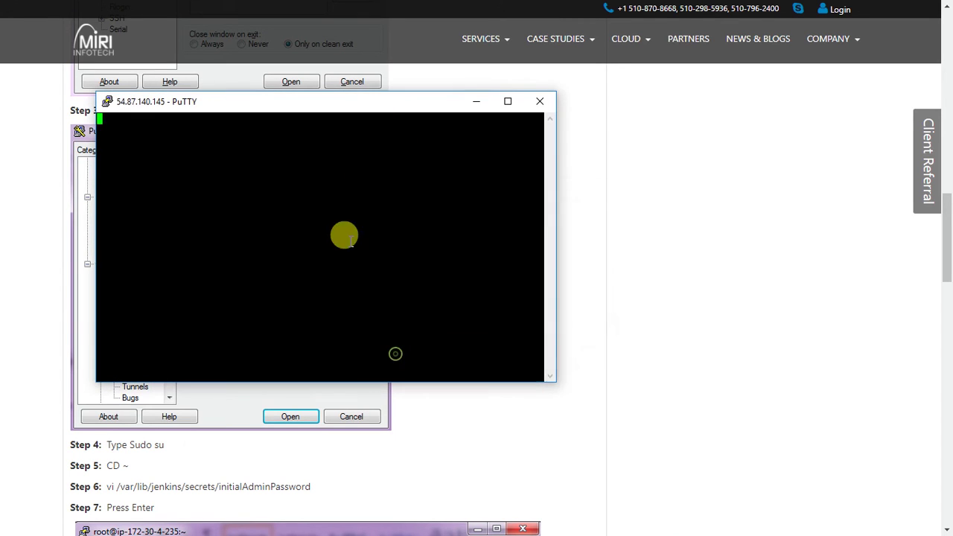
pyautogui.moveTo(294, 106); pyautogui.dragTo(587, 113)
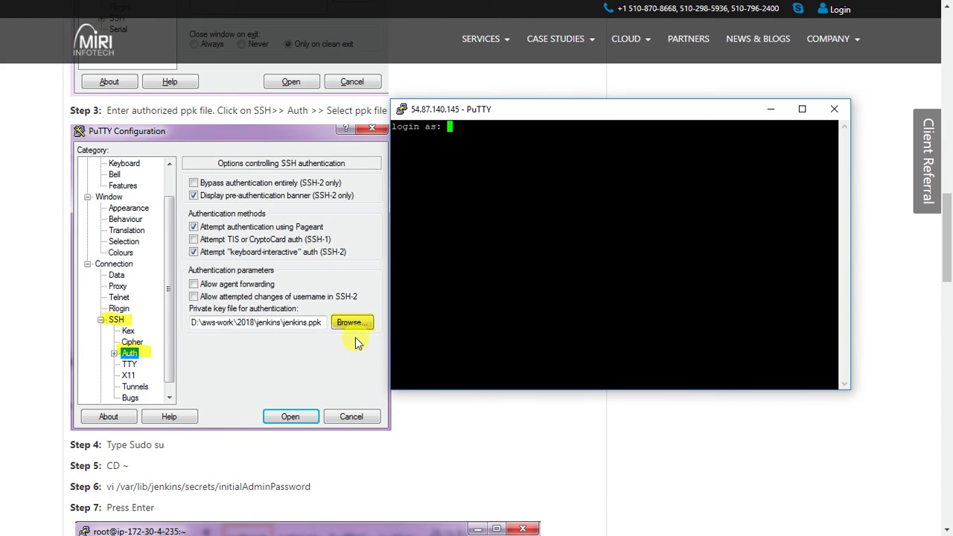
# - Log in to the instance as ec2-user and switch to root with sudo su, as in Step 4
pyautogui.scroll(-2, 355, 339)
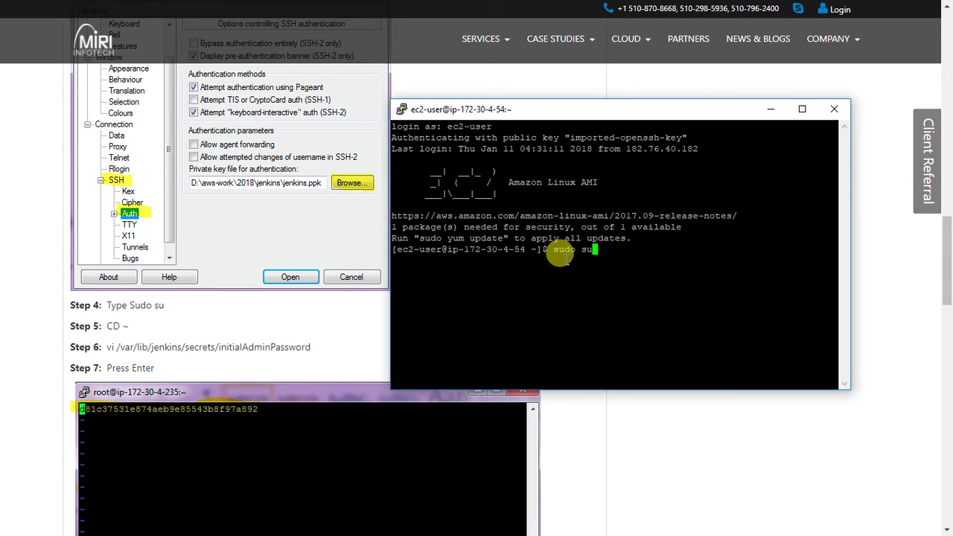
pyautogui.press('Return')
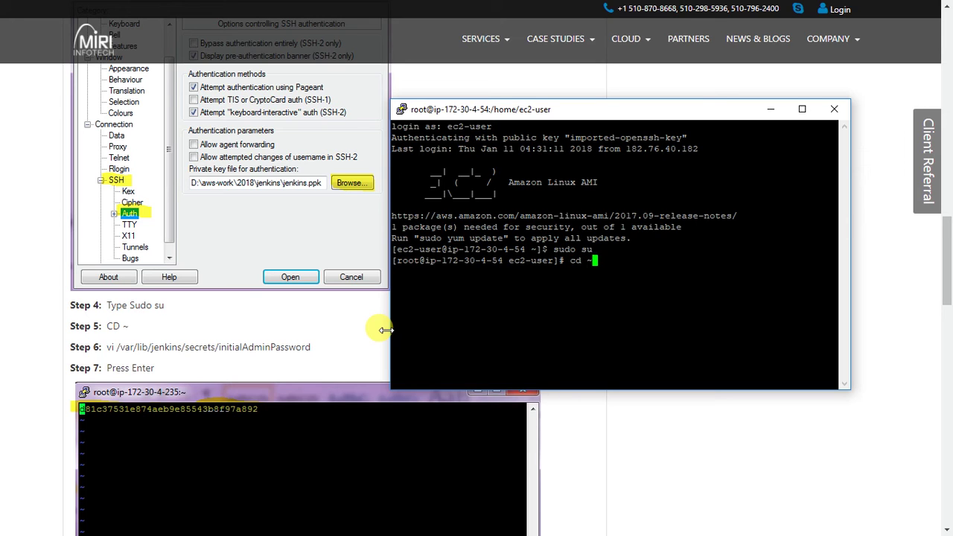
# - Following Steps 5 to 7, change to the home directory with cd ~ and open /var/lib/jenkins/secrets/initialAdminPassword in vi, continuing past the swap-file notice
pyautogui.press('Return')
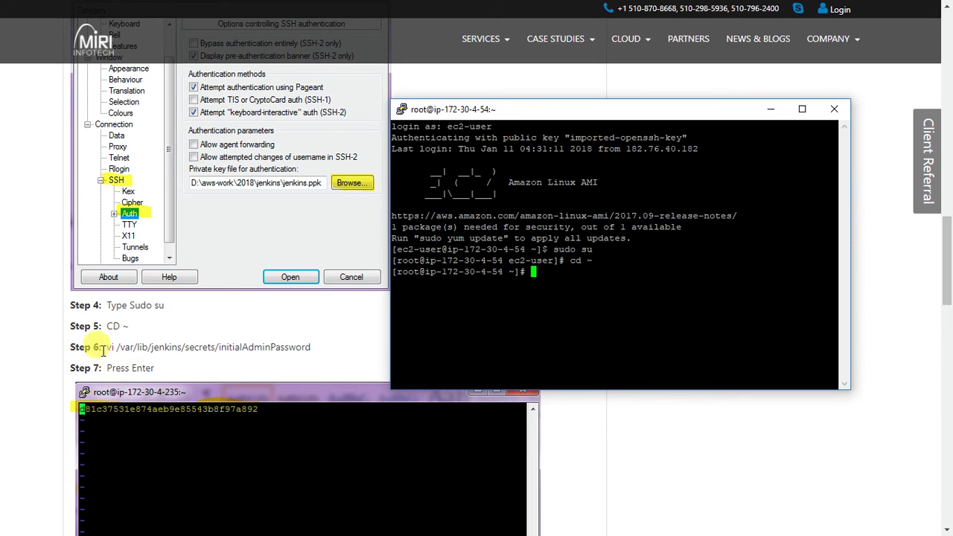
pyautogui.moveTo(107, 347); pyautogui.dragTo(309, 343)
pyautogui.rightClick(295, 348)
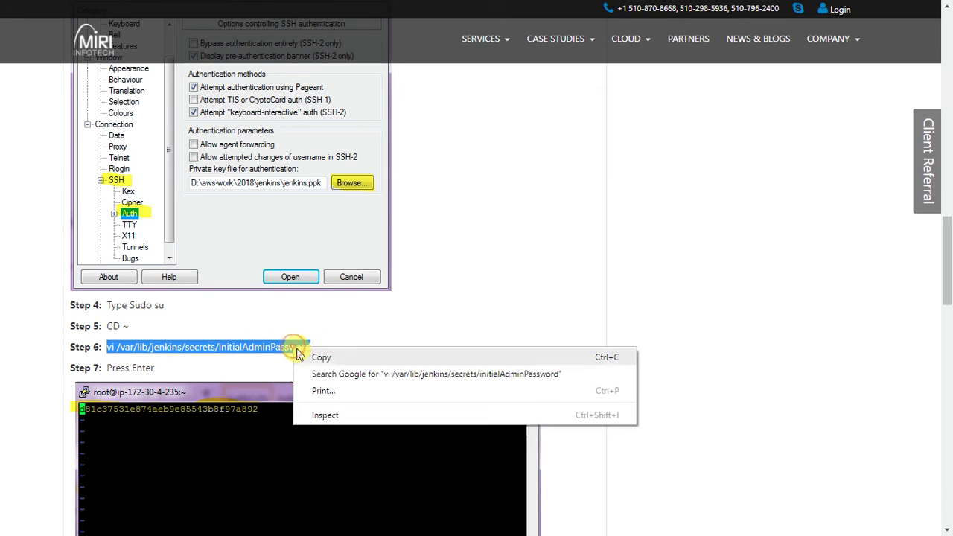
pyautogui.click(317, 358)
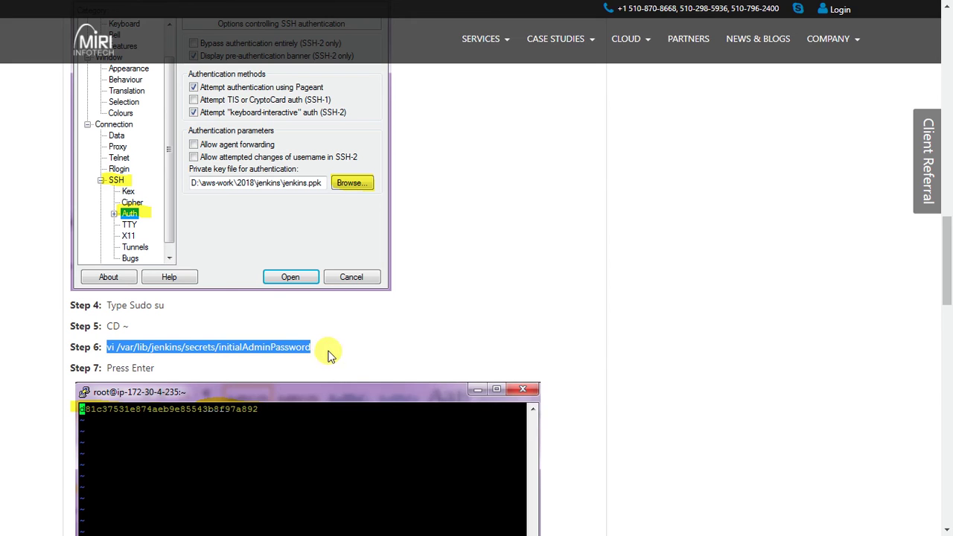
pyautogui.hotkey('alt', 'Tab')
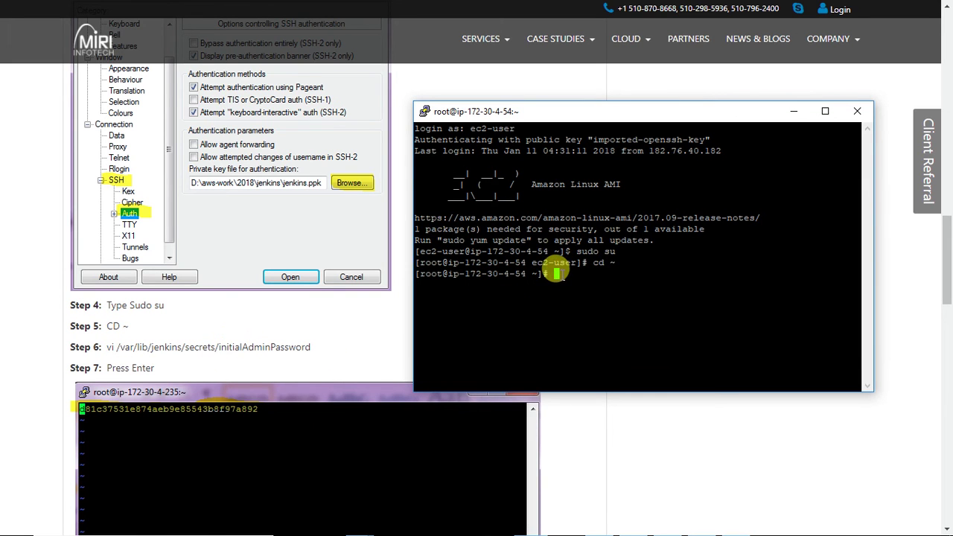
pyautogui.rightClick(554, 274)
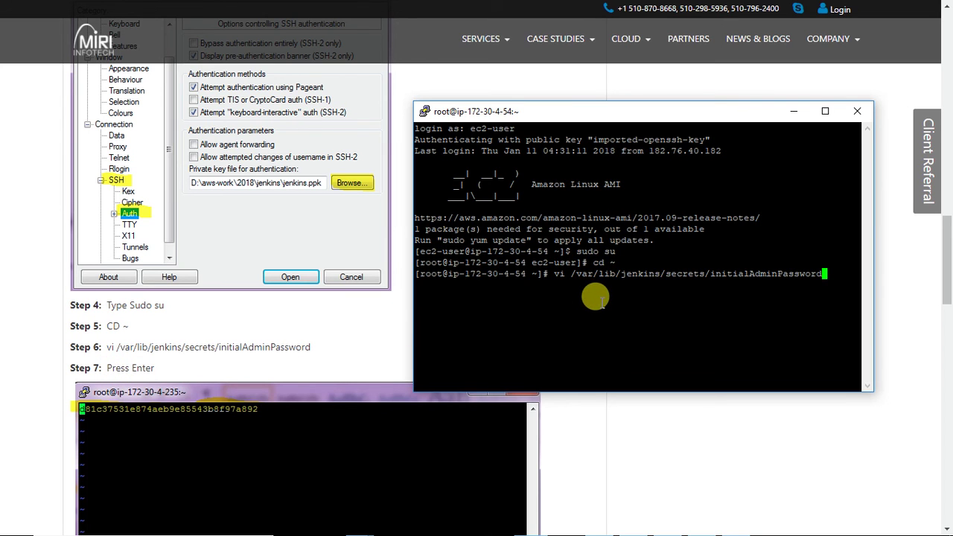
pyautogui.press('Return')
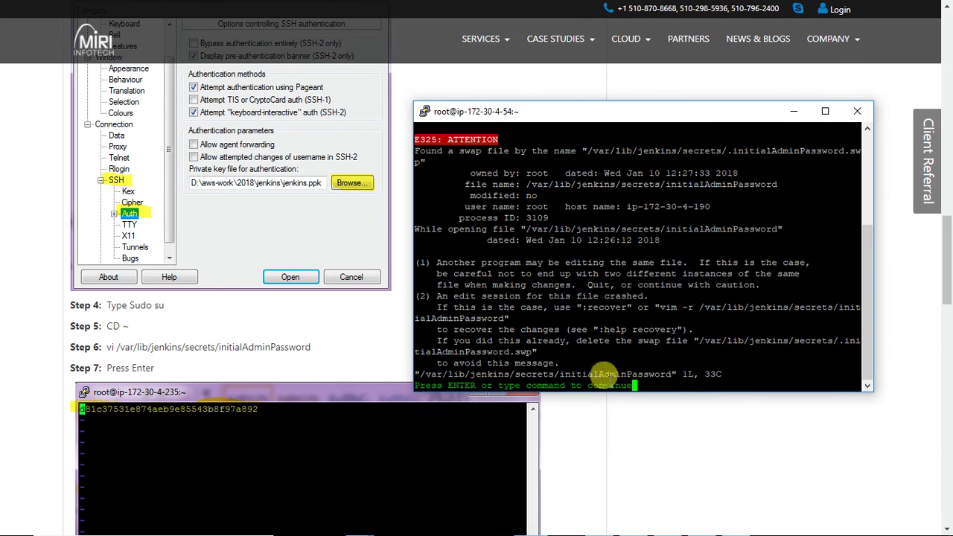
pyautogui.press('Return')
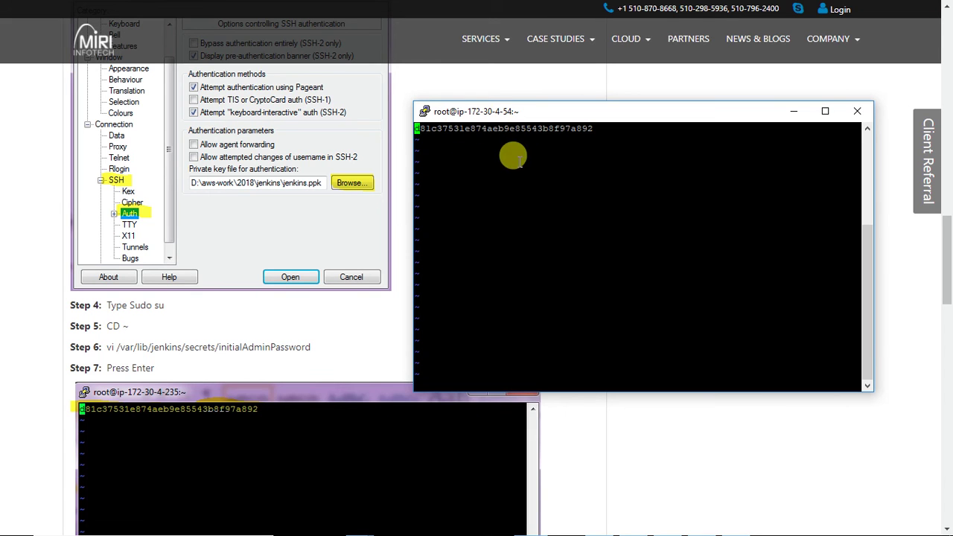
# - Following Step 8 of the instructions, copy the initial admin password from the PuTTY terminal
pyautogui.scroll(-3, 263, 339)
pyautogui.scroll(-1, 262, 331)
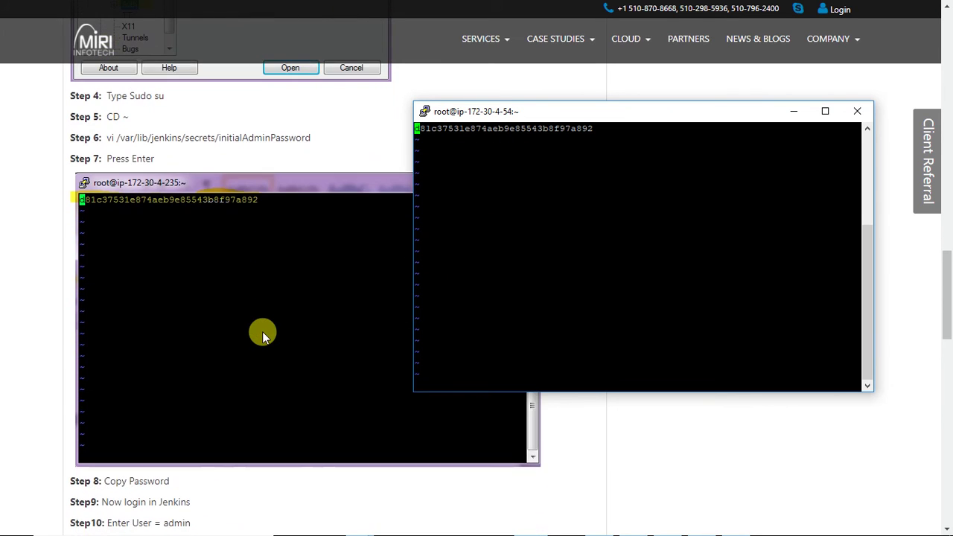
pyautogui.scroll(-2, 215, 229)
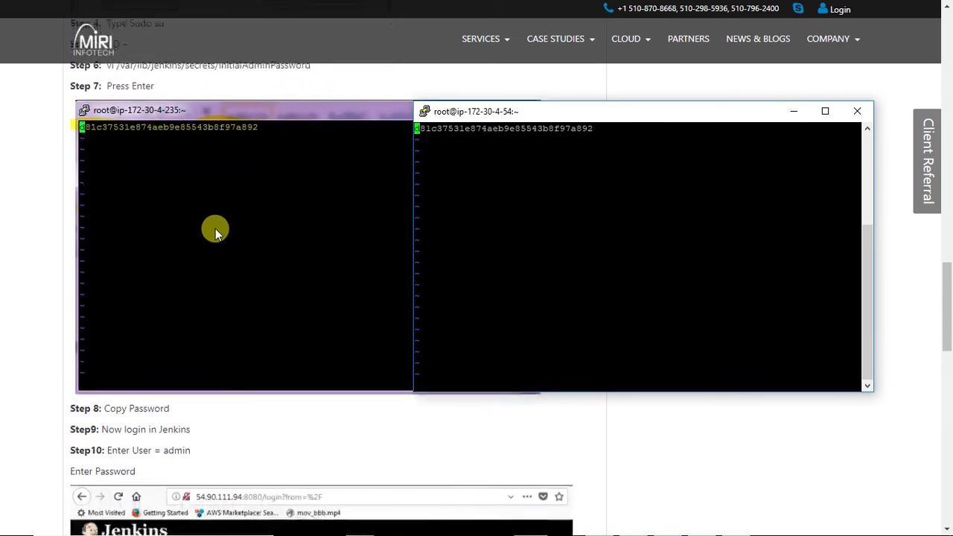
pyautogui.scroll(1, 215, 228)
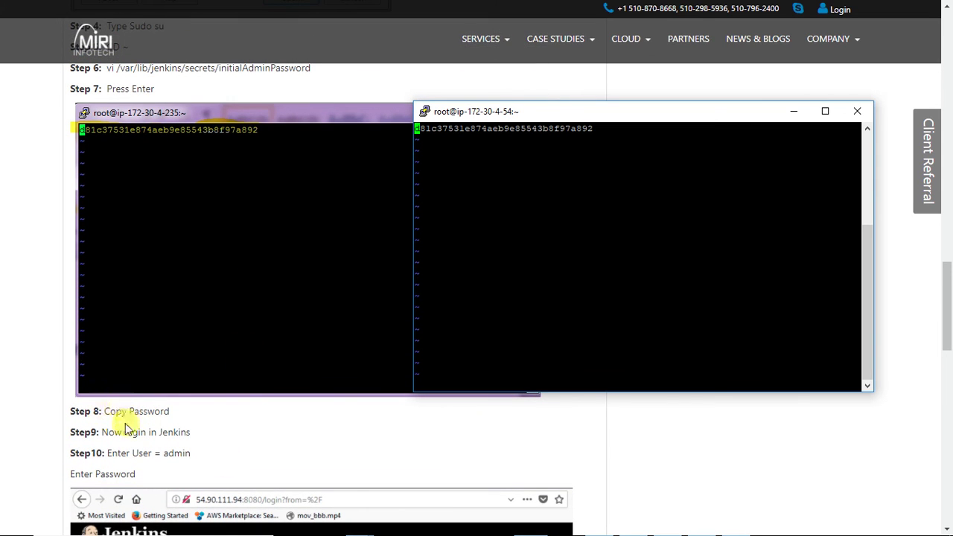
pyautogui.moveTo(600, 128); pyautogui.dragTo(423, 126)
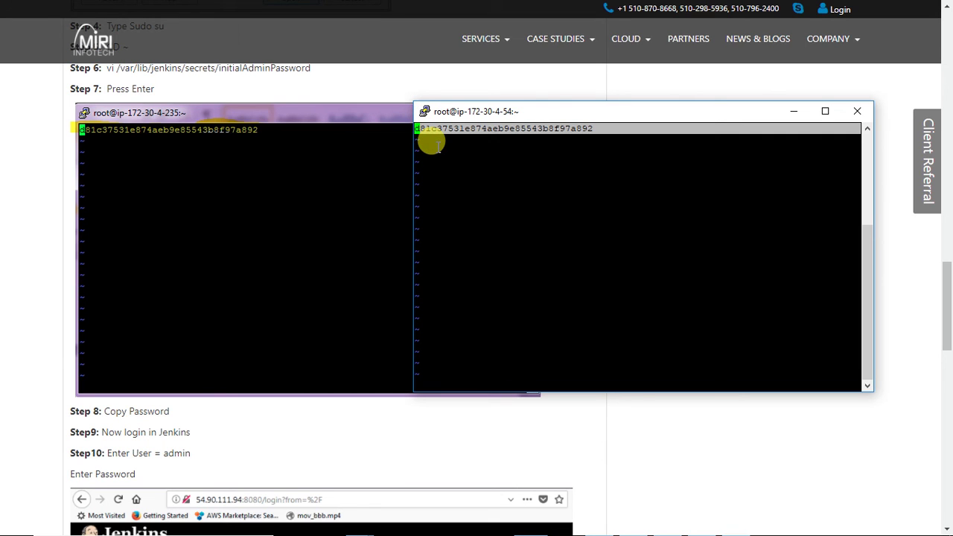
pyautogui.hotkey('ctrl', 'c')
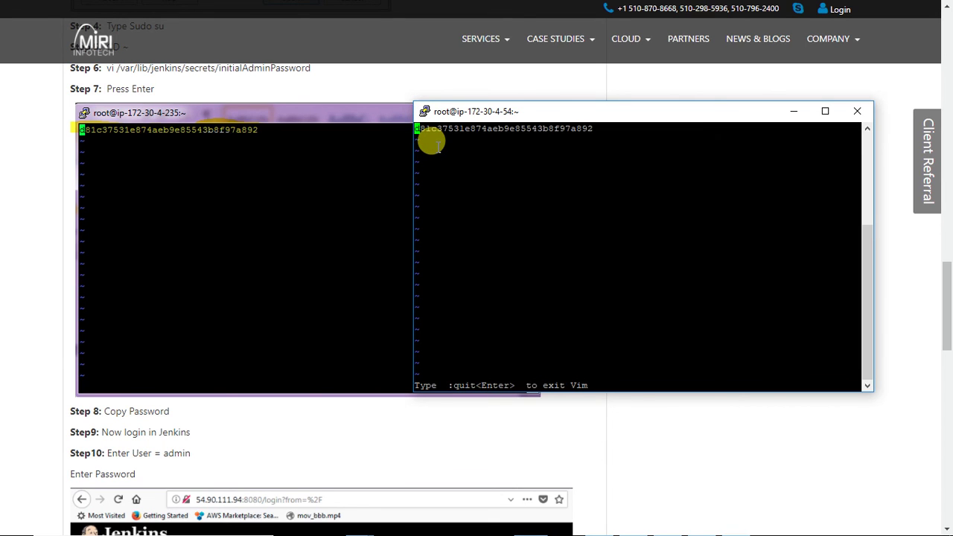
# - Following Steps 9 and 10, switch to the Jenkins login page and log in as admin with the copied initial password
pyautogui.click(199, 365)
pyautogui.scroll(-1, 199, 365)
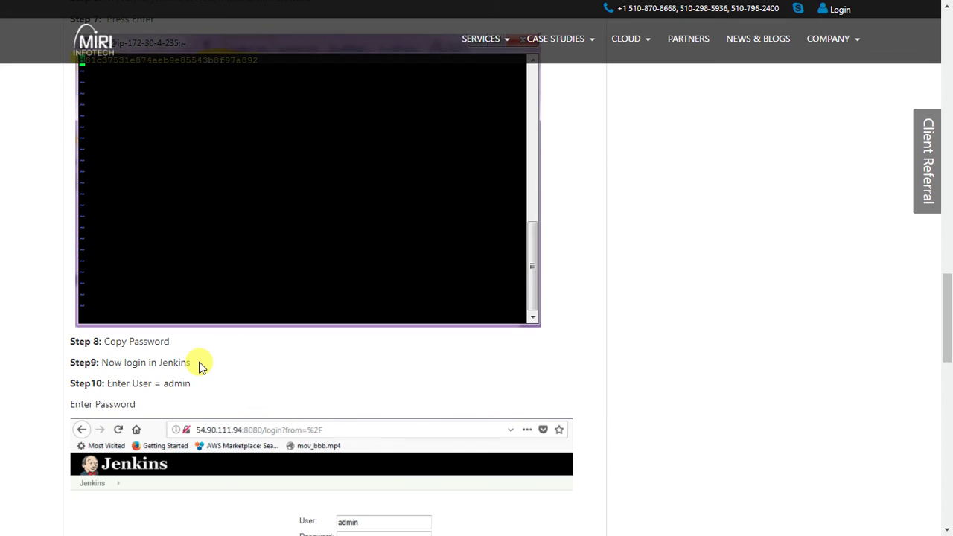
pyautogui.moveTo(99, 363); pyautogui.dragTo(182, 364)
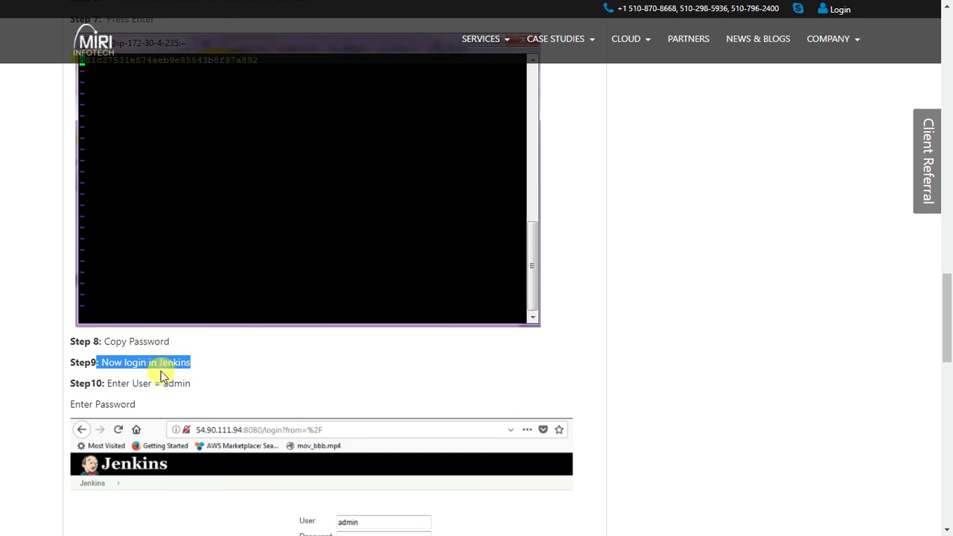
pyautogui.click(196, 399)
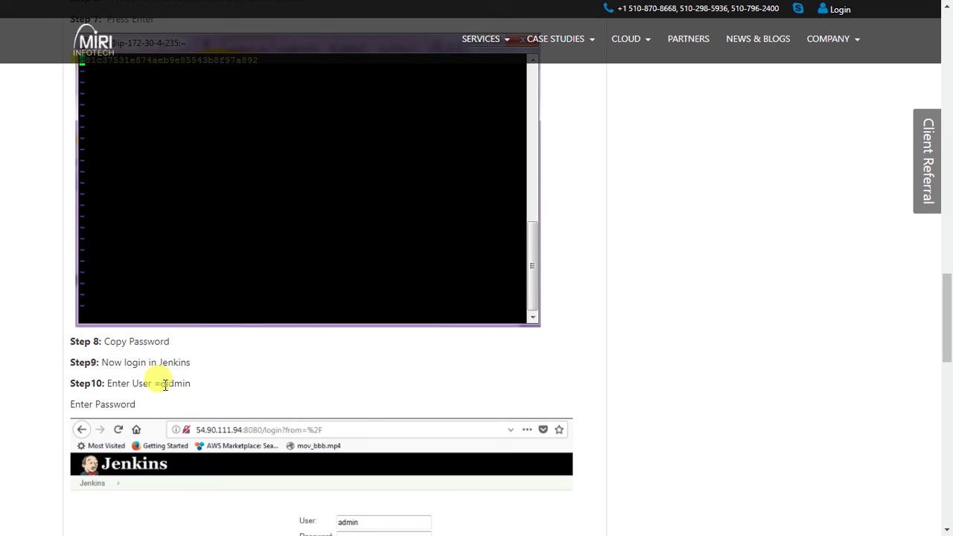
pyautogui.moveTo(164, 384); pyautogui.dragTo(187, 385)
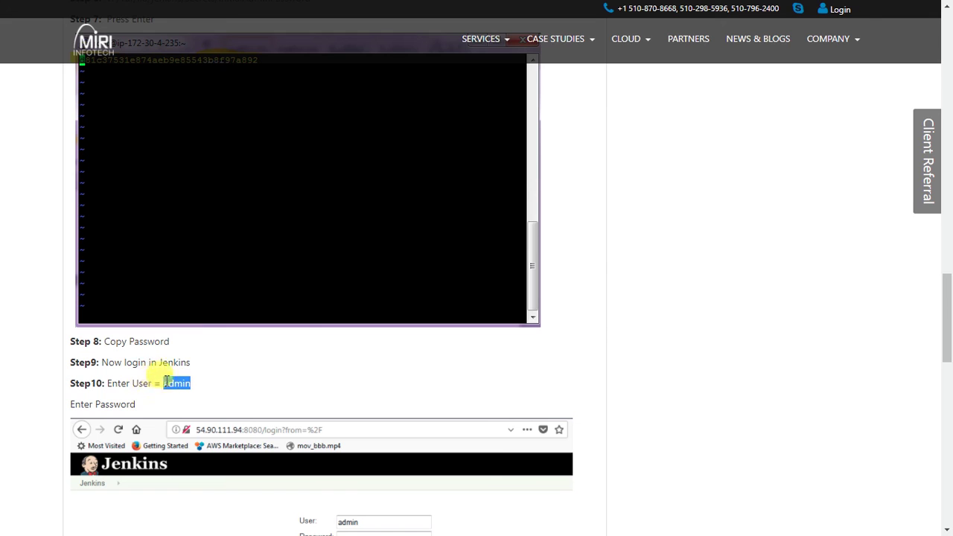
pyautogui.click(202, 396)
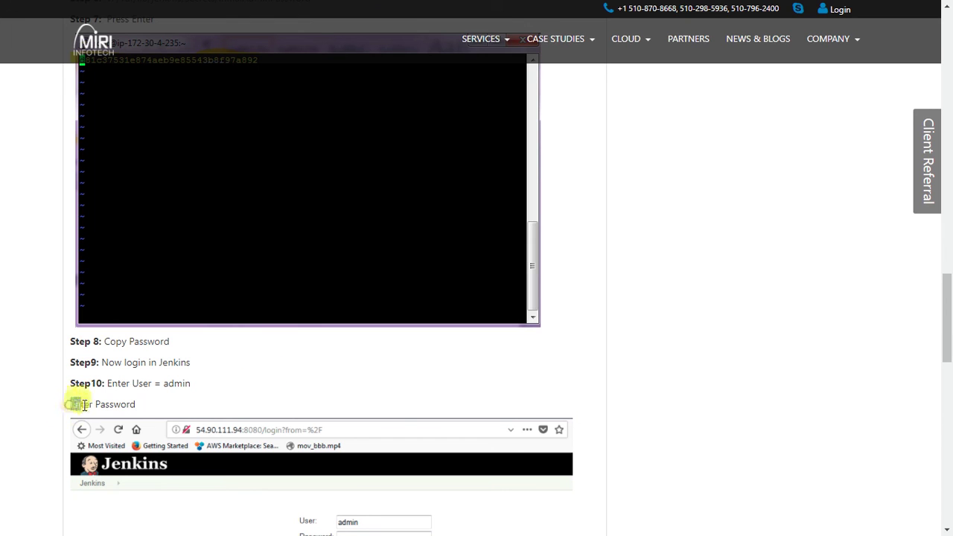
pyautogui.moveTo(71, 404); pyautogui.dragTo(131, 403)
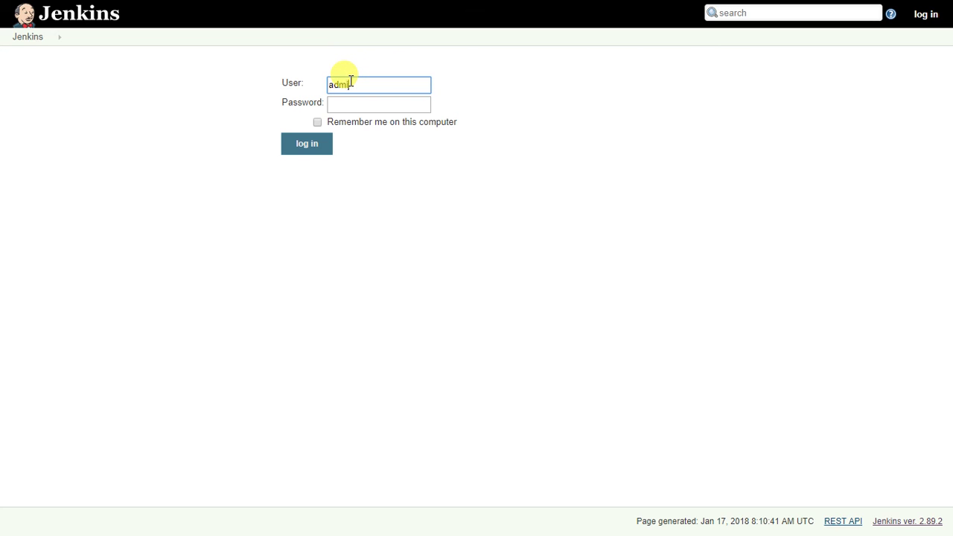
pyautogui.click(372, 103)
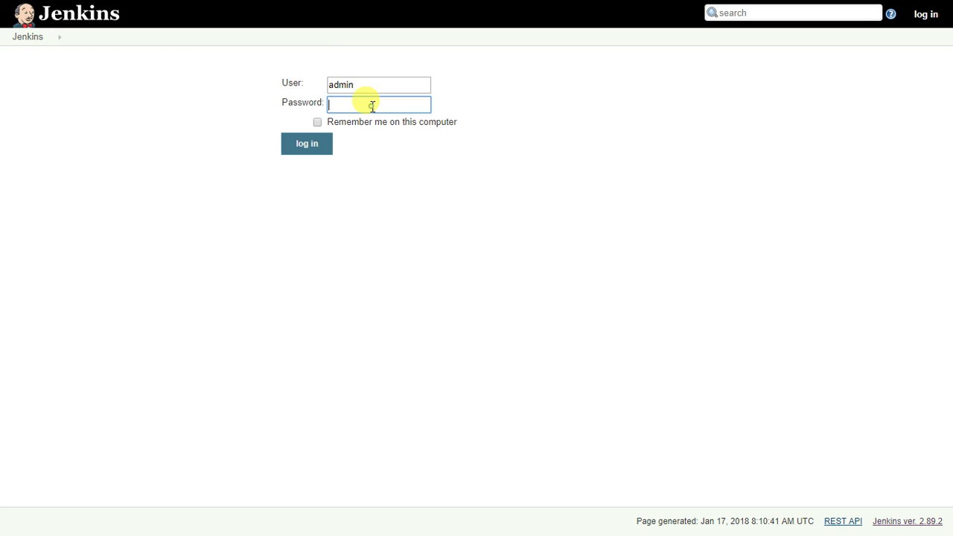
pyautogui.rightClick(372, 105)
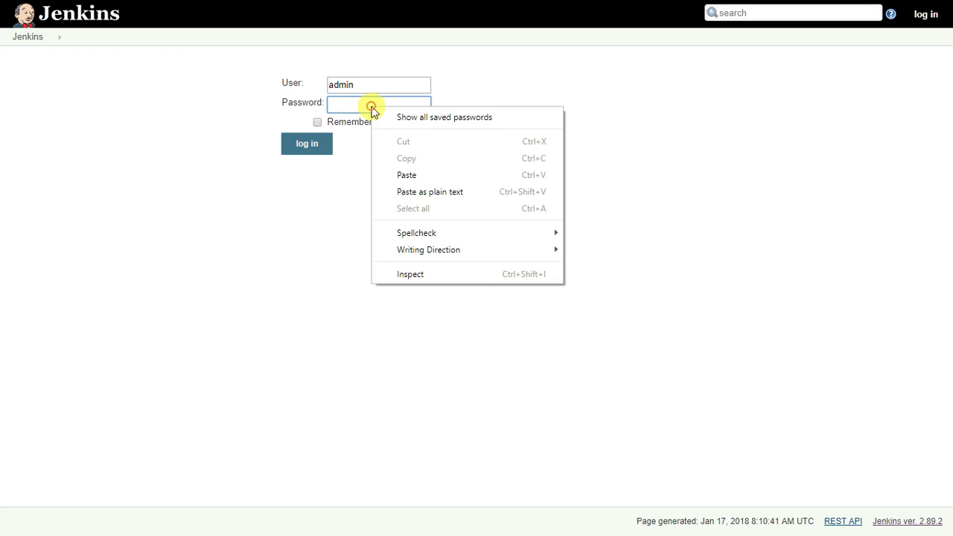
pyautogui.click(424, 179)
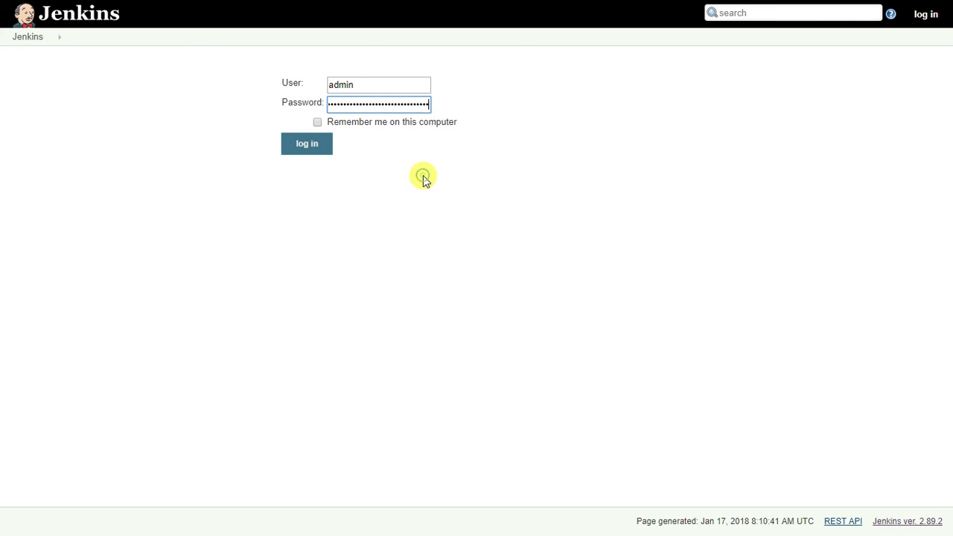
pyautogui.click(303, 145)
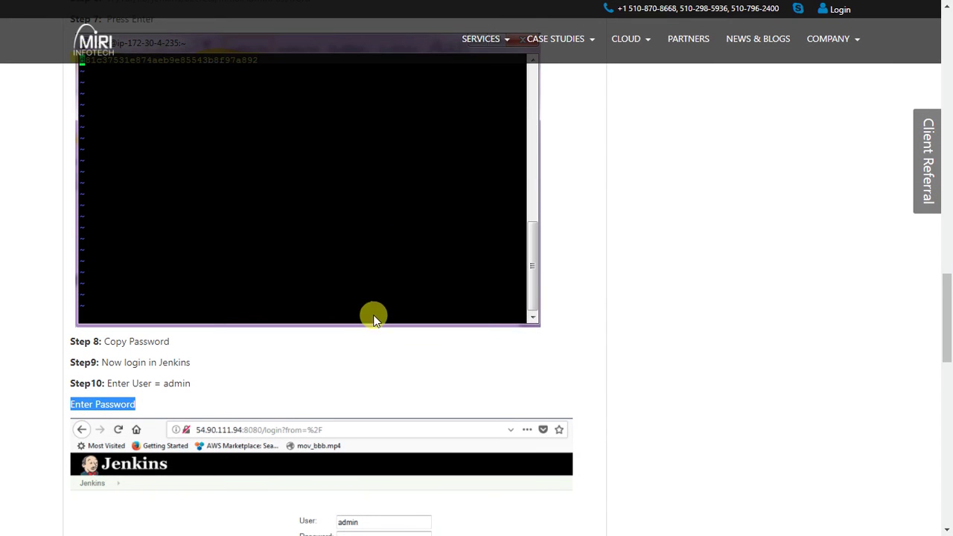
# - Compare Step 11 of the instructions with the Jenkins dashboard, view the New Item page's project types, and return to the dashboard
pyautogui.scroll(-3, 301, 374)
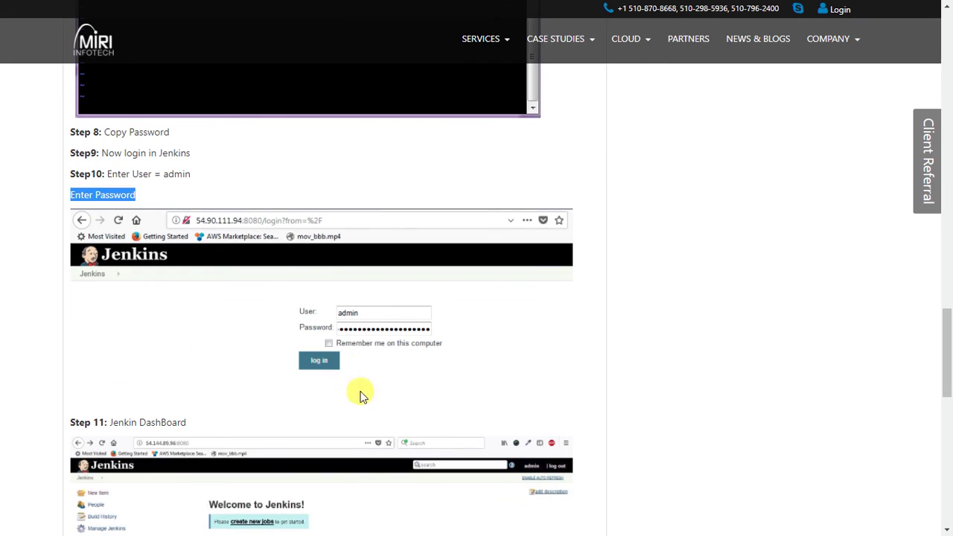
pyautogui.scroll(-2, 376, 348)
pyautogui.moveTo(104, 283); pyautogui.dragTo(154, 294)
pyautogui.scroll(-1, 242, 286)
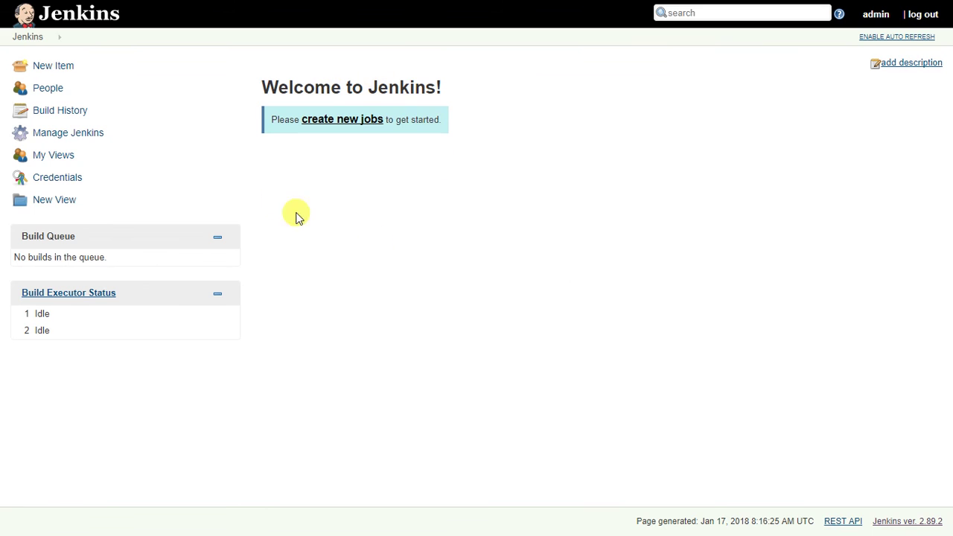
pyautogui.click(53, 67)
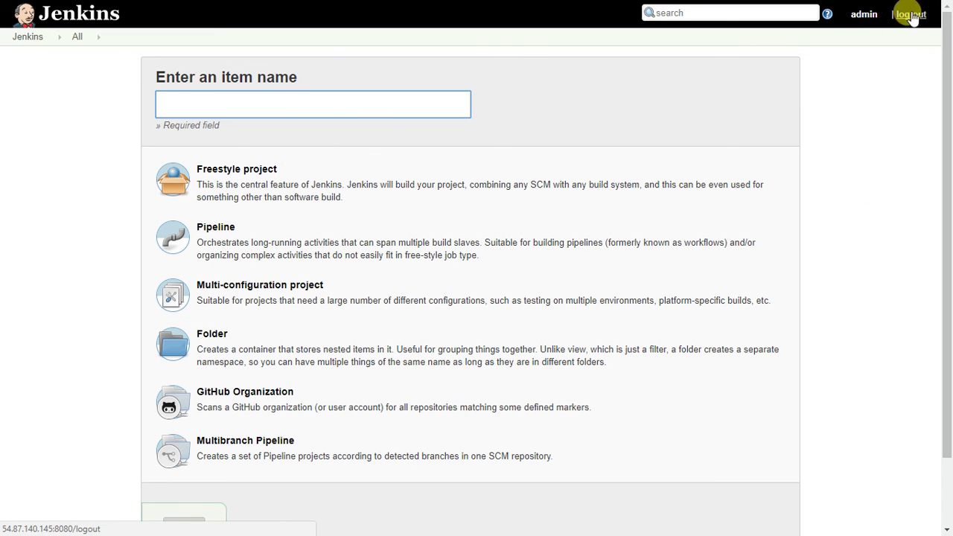
pyautogui.click(31, 39)
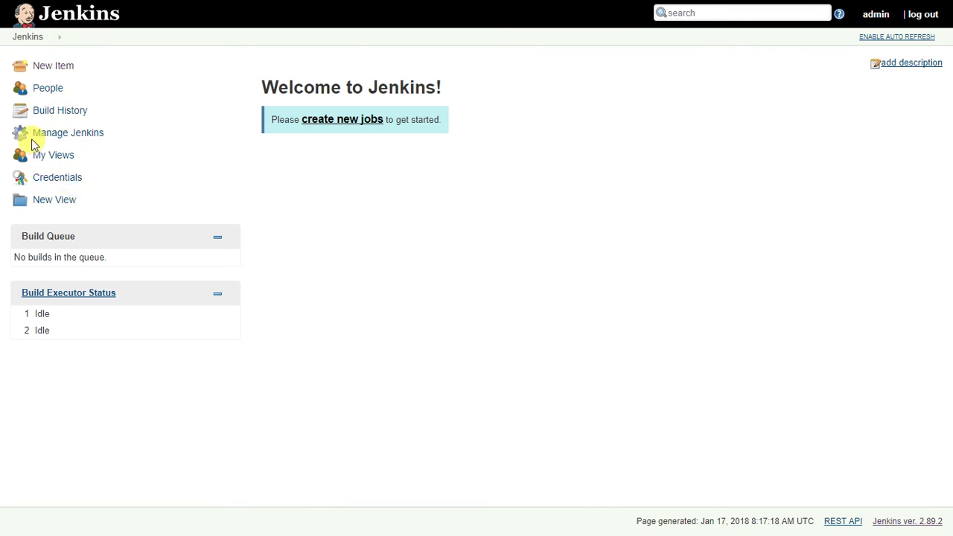